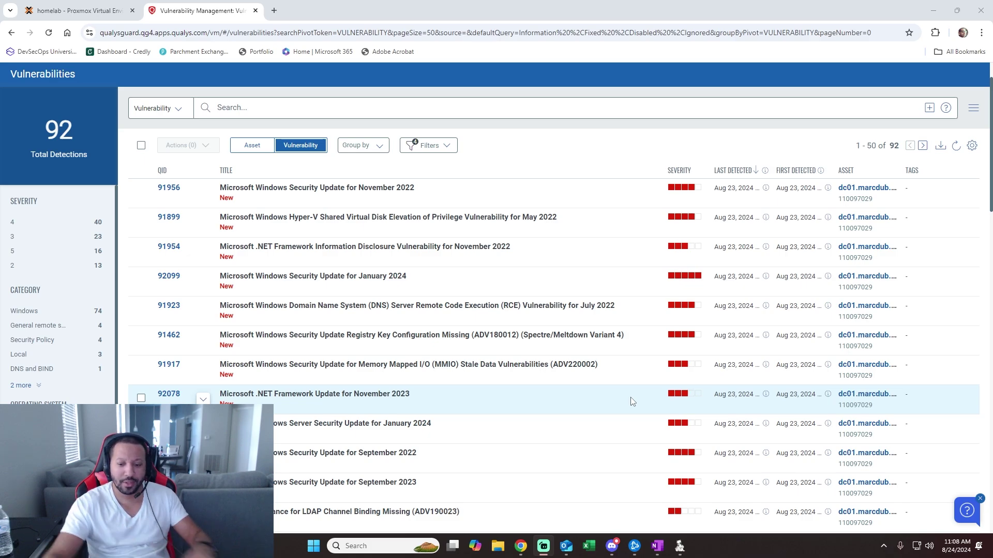
- Check the Open Segmentation threat model diagram, then bring a Scan Results report forward
{"action": "mouse_move", "coordinate": [681, 546]}
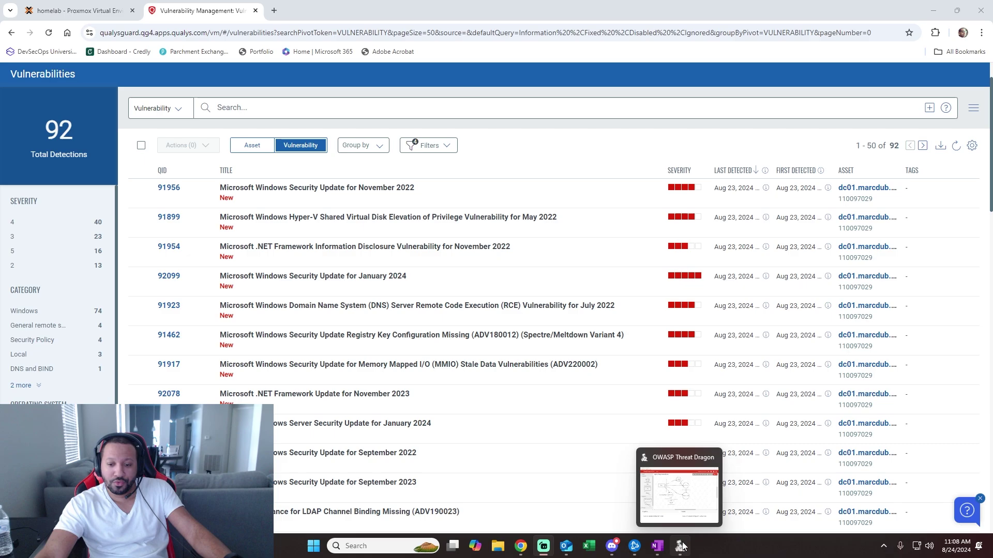
{"action": "left_click", "coordinate": [682, 546]}
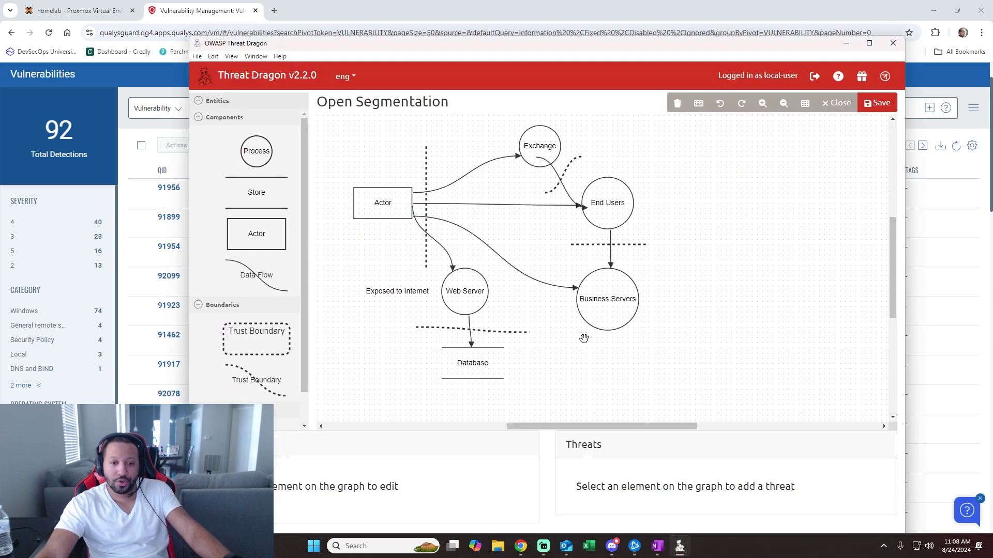
{"action": "left_click", "coordinate": [630, 5]}
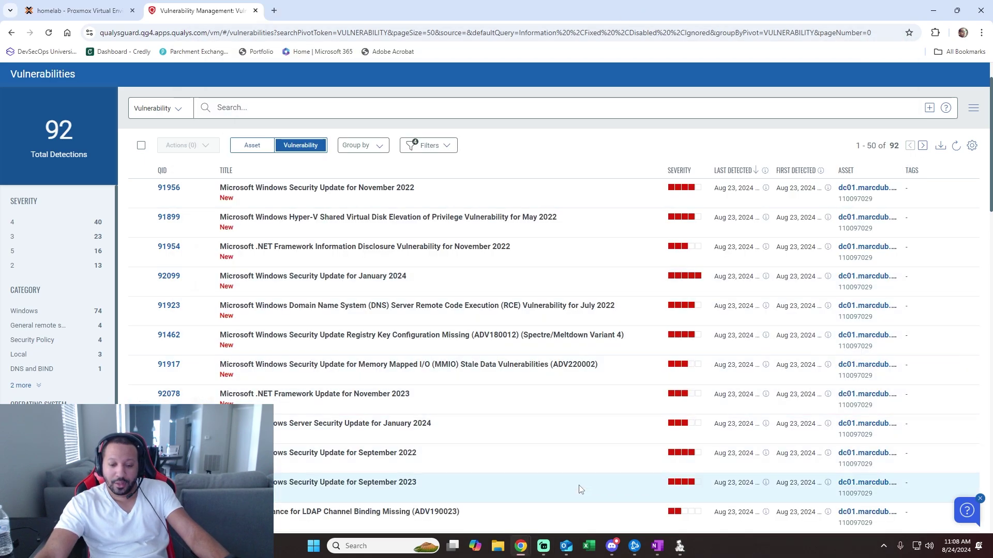
{"action": "mouse_move", "coordinate": [566, 548]}
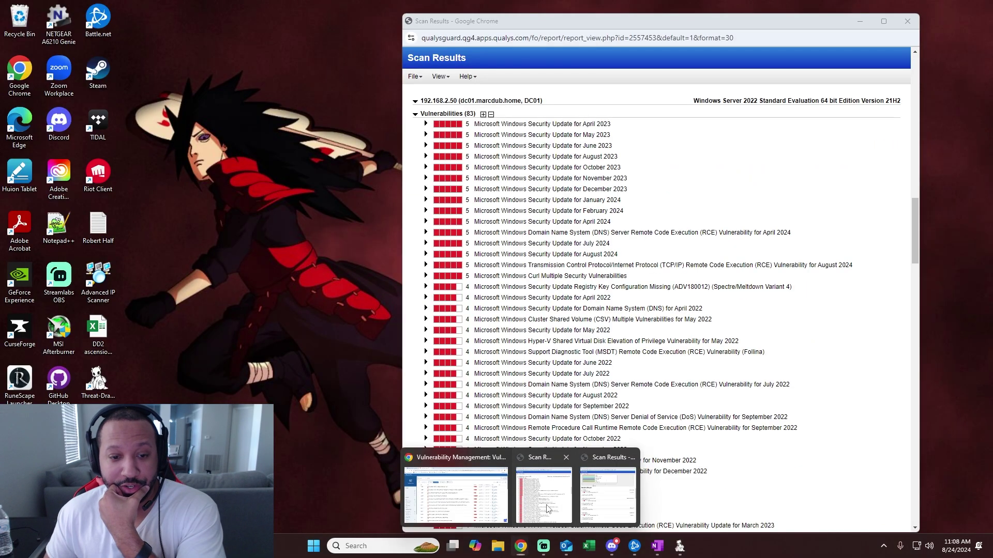
{"action": "left_click", "coordinate": [548, 508]}
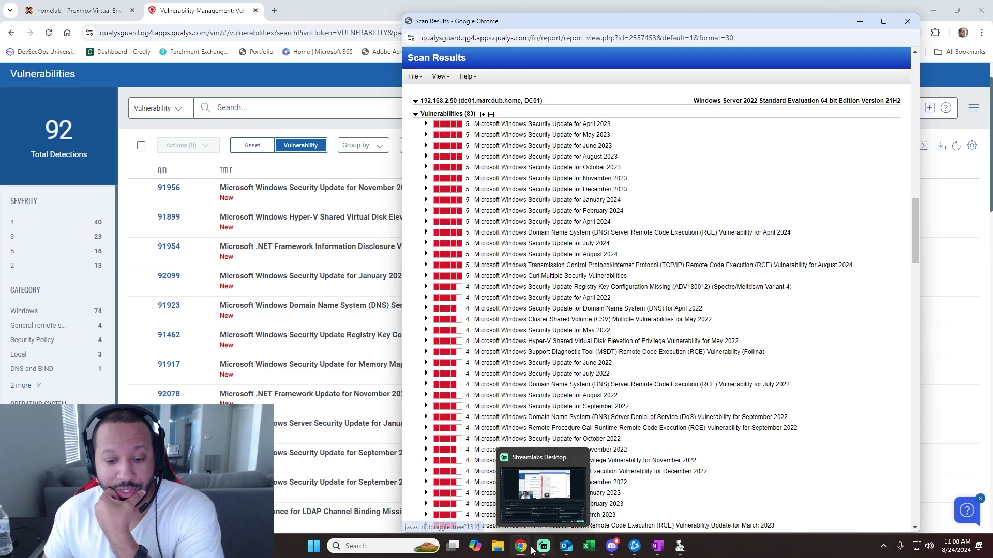
- Switch to the initial scan report and review its 68-finding total
{"action": "mouse_move", "coordinate": [520, 546]}
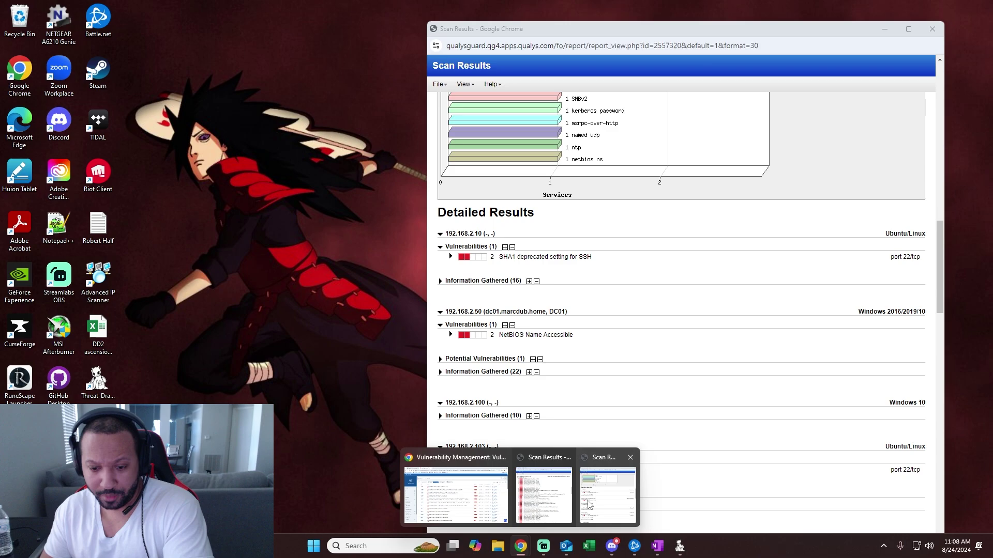
{"action": "left_click", "coordinate": [601, 503]}
{"action": "scroll", "coordinate": [650, 434], "scroll_direction": "up", "scroll_amount": 2}
{"action": "scroll", "coordinate": [651, 435], "scroll_direction": "up", "scroll_amount": 12}
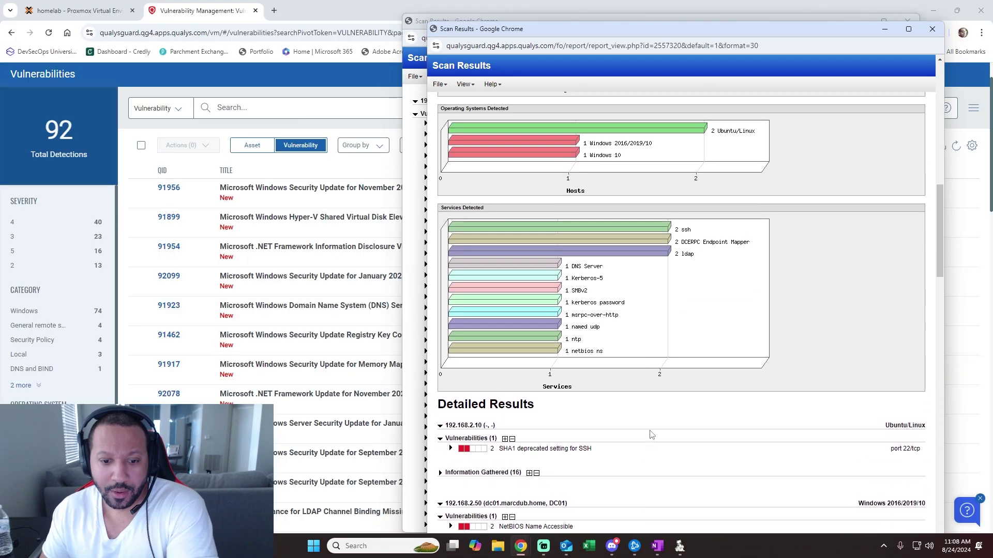
{"action": "scroll", "coordinate": [654, 438], "scroll_direction": "up", "scroll_amount": 2}
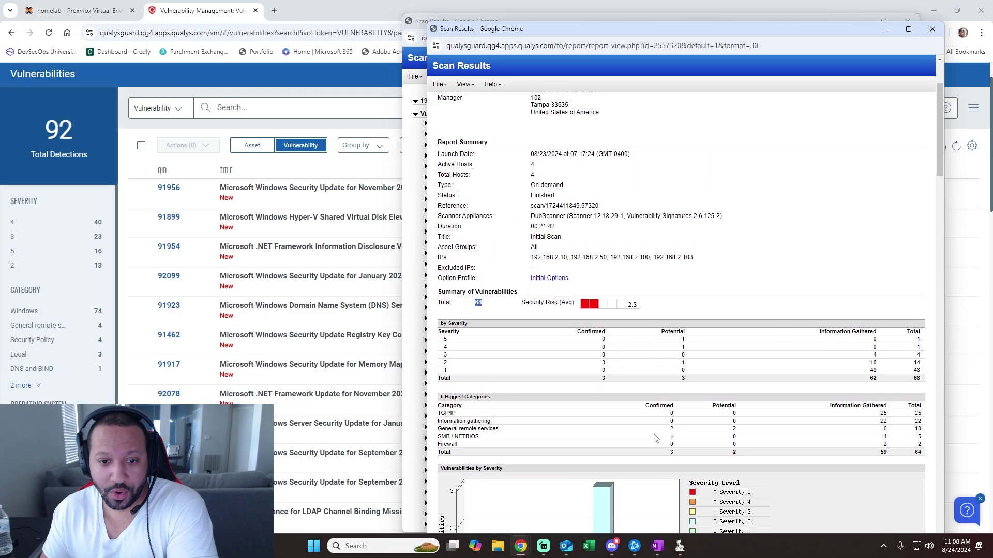
{"action": "left_click", "coordinate": [478, 303]}
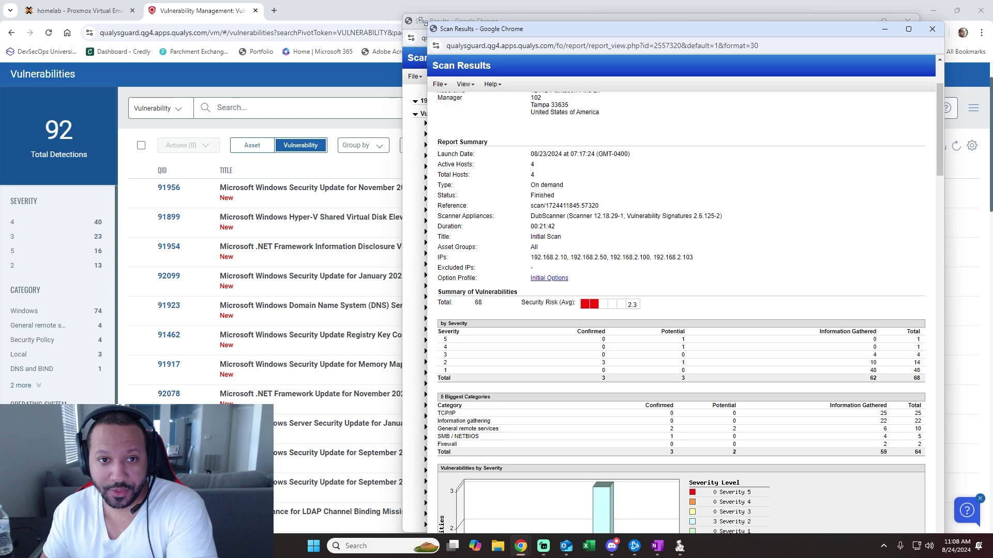
- Review the port 22/tcp SSH SHA1 deprecated setting finding in the initial scan report
{"action": "scroll", "coordinate": [555, 186], "scroll_direction": "down", "scroll_amount": 2}
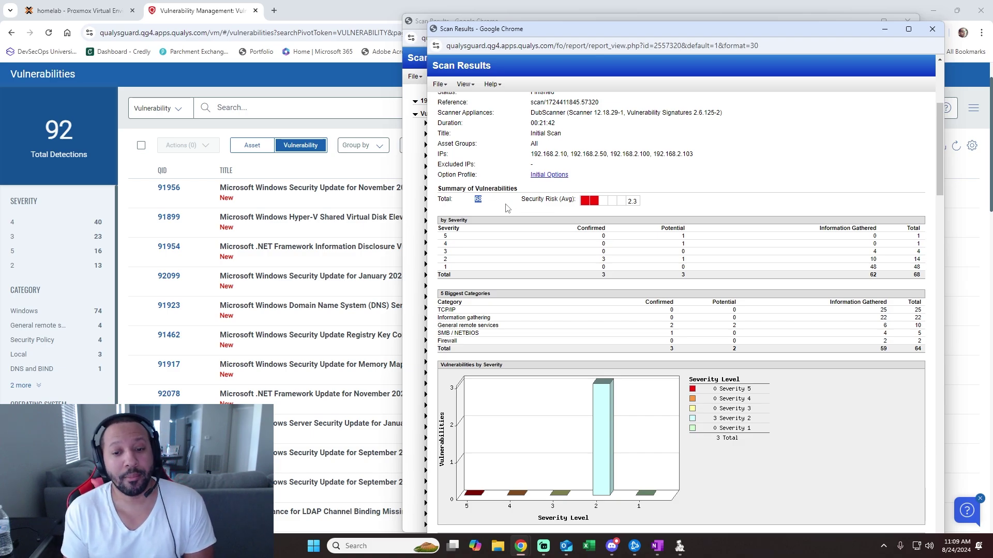
{"action": "scroll", "coordinate": [797, 282], "scroll_direction": "down", "scroll_amount": 12}
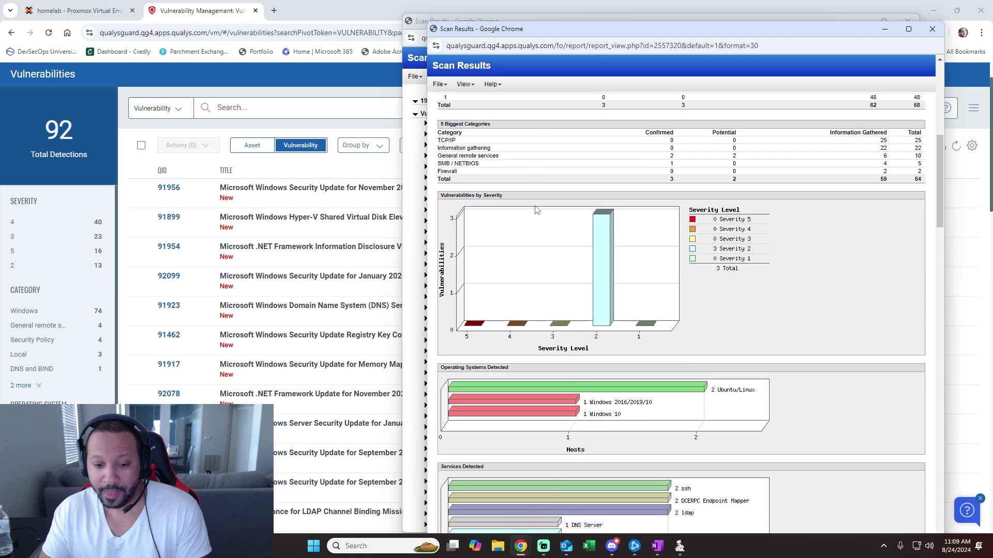
{"action": "scroll", "coordinate": [796, 282], "scroll_direction": "down", "scroll_amount": 2}
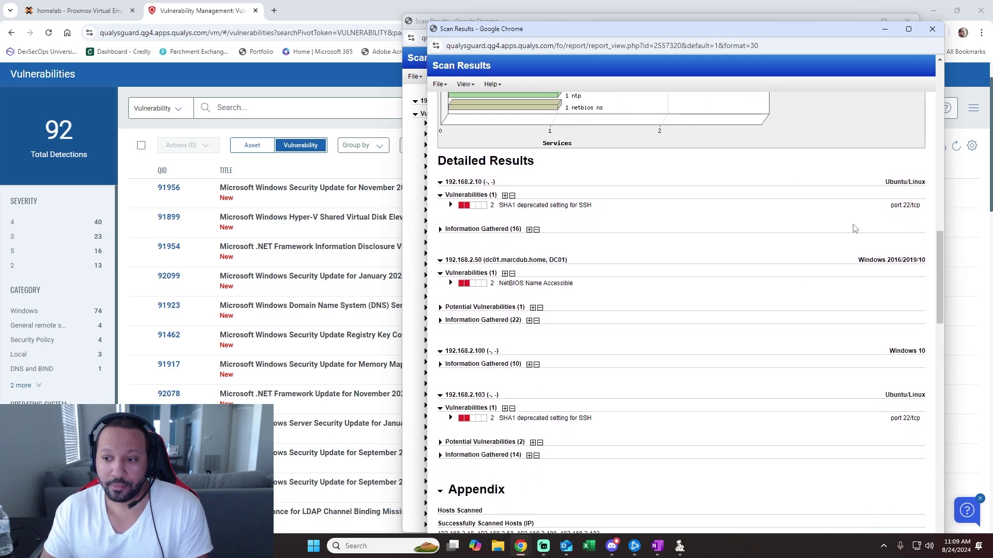
{"action": "left_click_drag", "start_coordinate": [894, 207], "coordinate": [914, 206]}
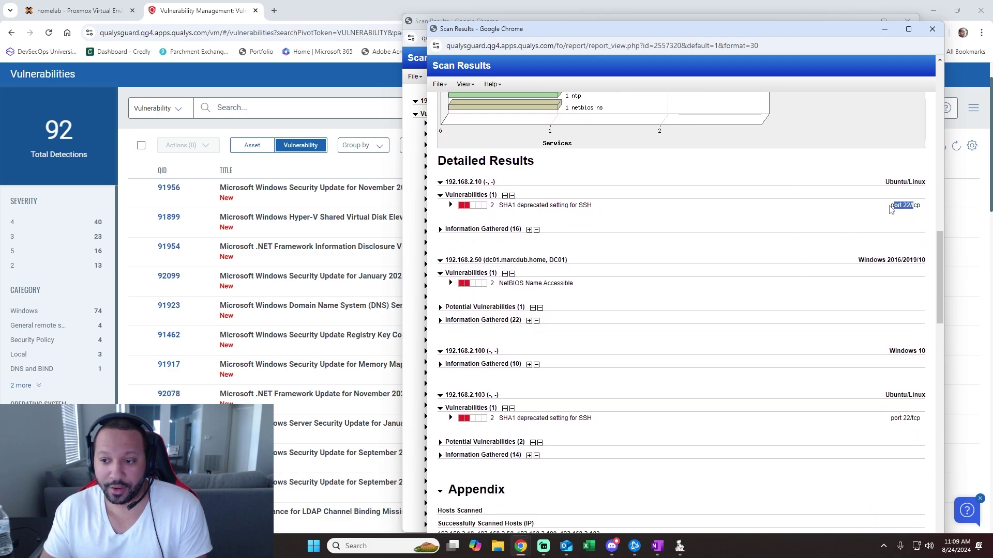
{"action": "left_click", "coordinate": [891, 208]}
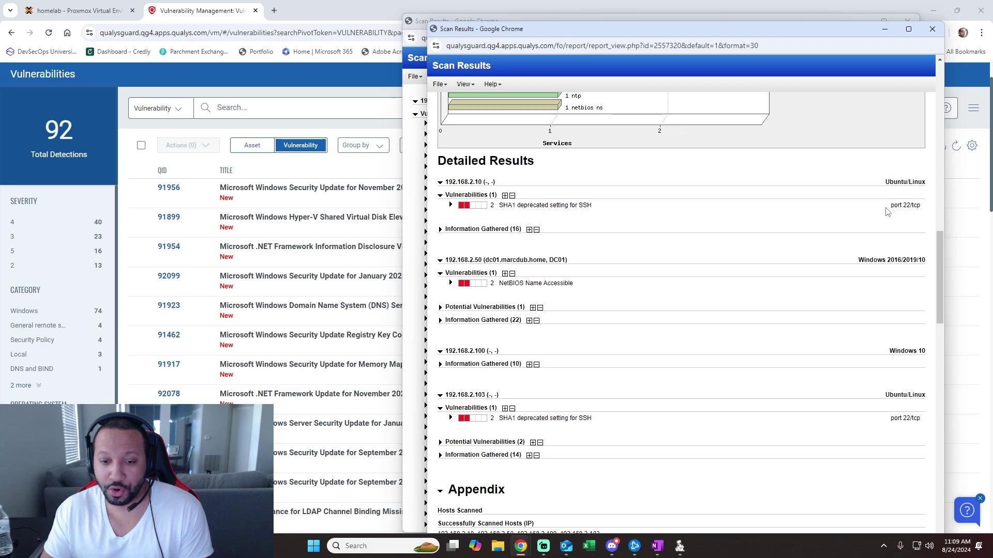
{"action": "left_click", "coordinate": [579, 206]}
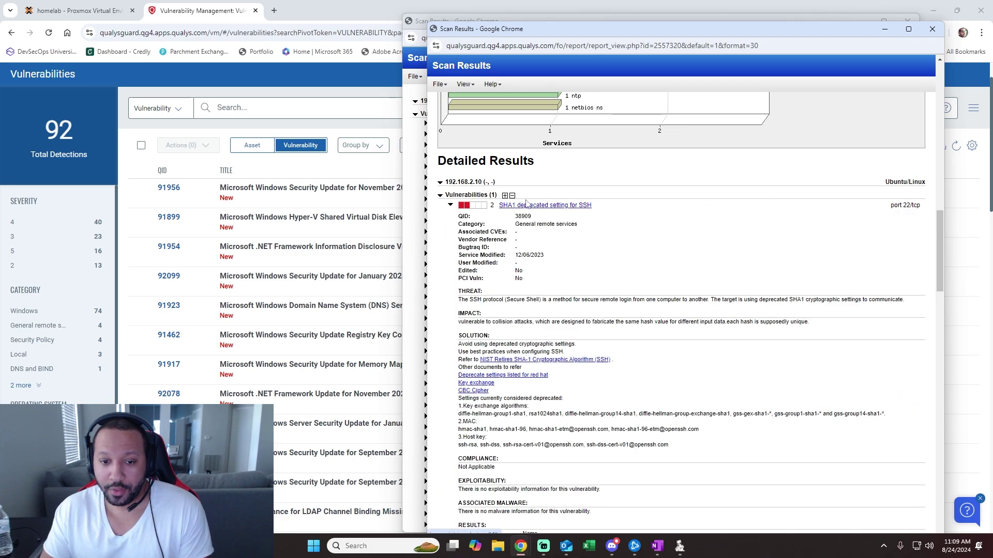
{"action": "left_click", "coordinate": [449, 205]}
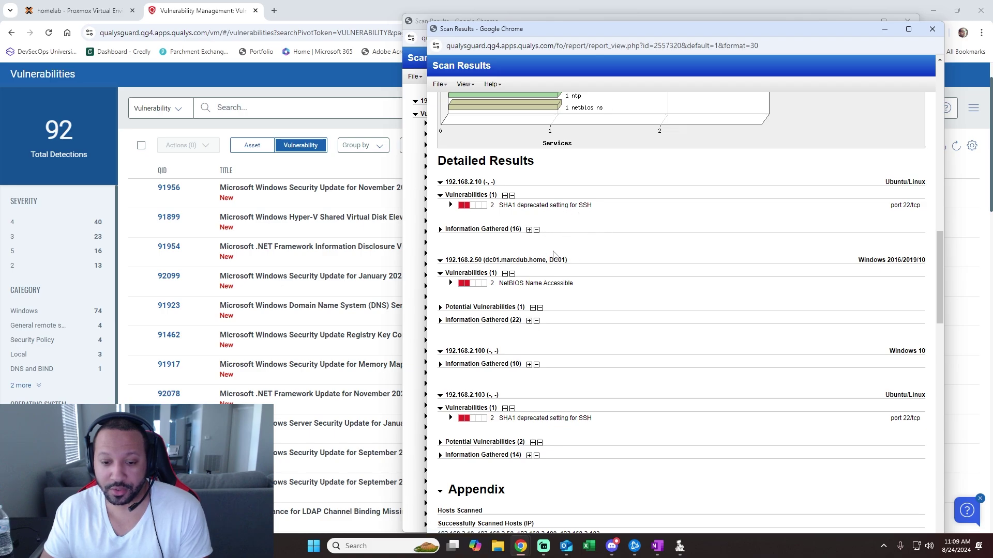
{"action": "scroll", "coordinate": [578, 283], "scroll_direction": "down", "scroll_amount": 1}
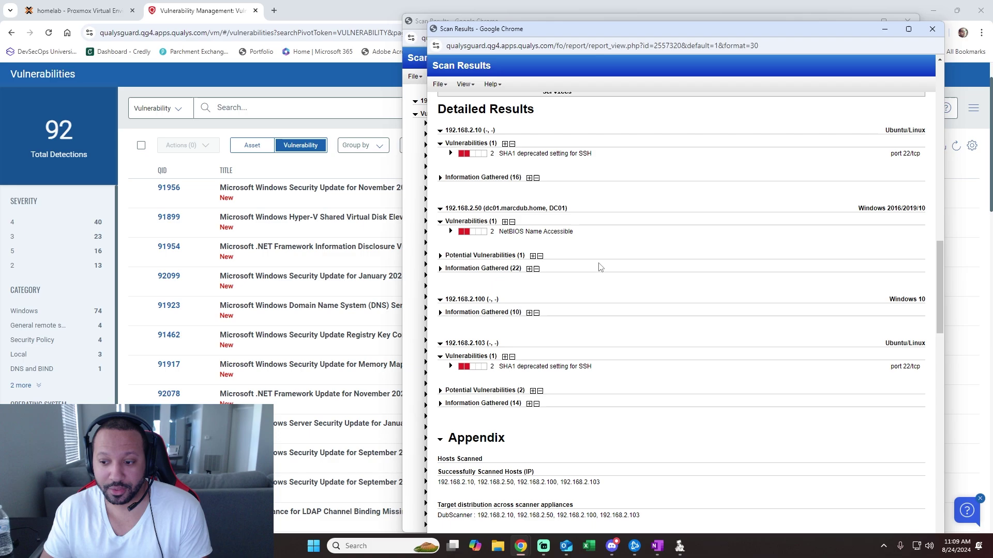
{"action": "scroll", "coordinate": [615, 344], "scroll_direction": "up", "scroll_amount": 3}
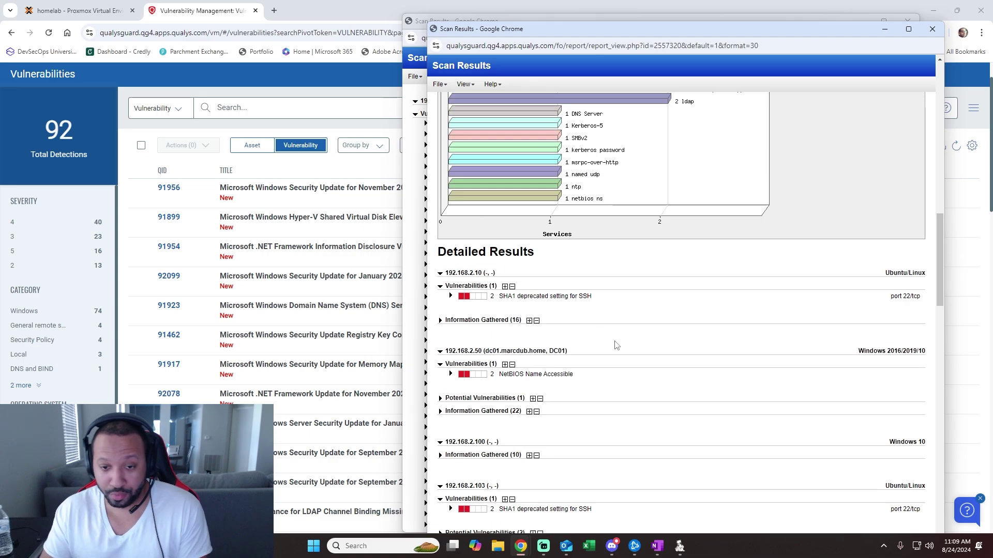
{"action": "scroll", "coordinate": [615, 345], "scroll_direction": "up", "scroll_amount": 4}
{"action": "scroll", "coordinate": [617, 346], "scroll_direction": "up", "scroll_amount": 6}
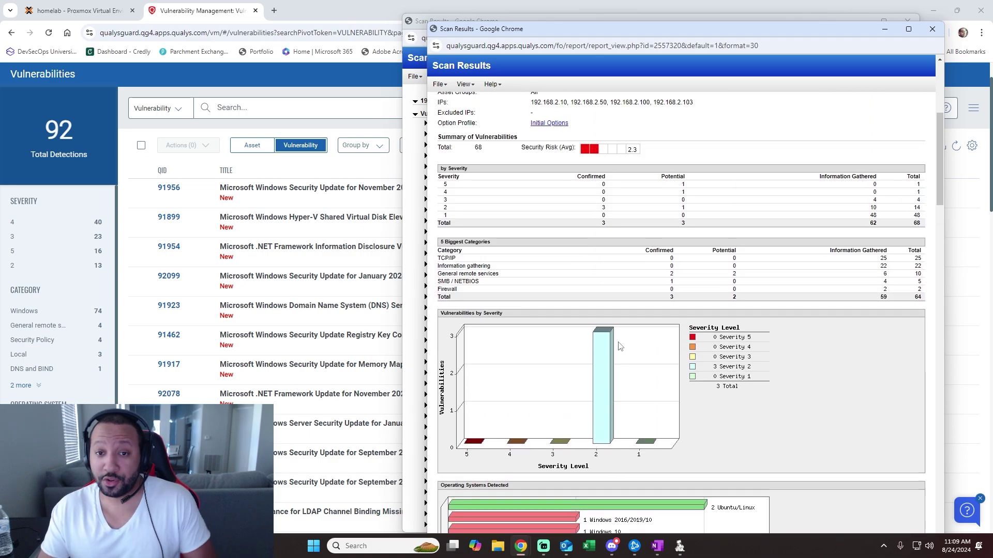
{"action": "scroll", "coordinate": [531, 228], "scroll_direction": "up", "scroll_amount": 1}
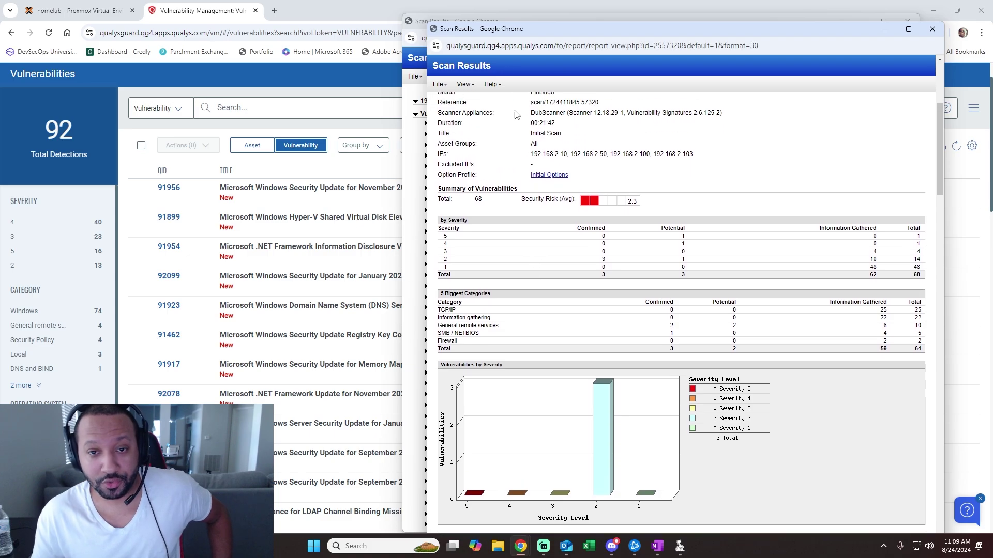
- Collapse DC01's Vulnerabilities (83) section, then go back to the Qualys vulnerability list
{"action": "left_click_drag", "start_coordinate": [421, 24], "coordinate": [347, 26]}
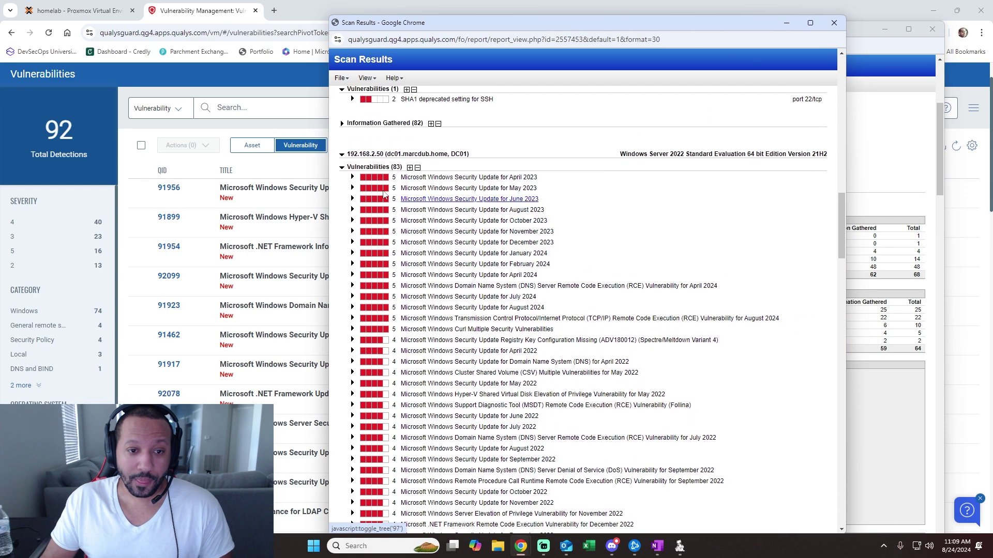
{"action": "left_click", "coordinate": [342, 167]}
{"action": "scroll", "coordinate": [465, 233], "scroll_direction": "up", "scroll_amount": 15}
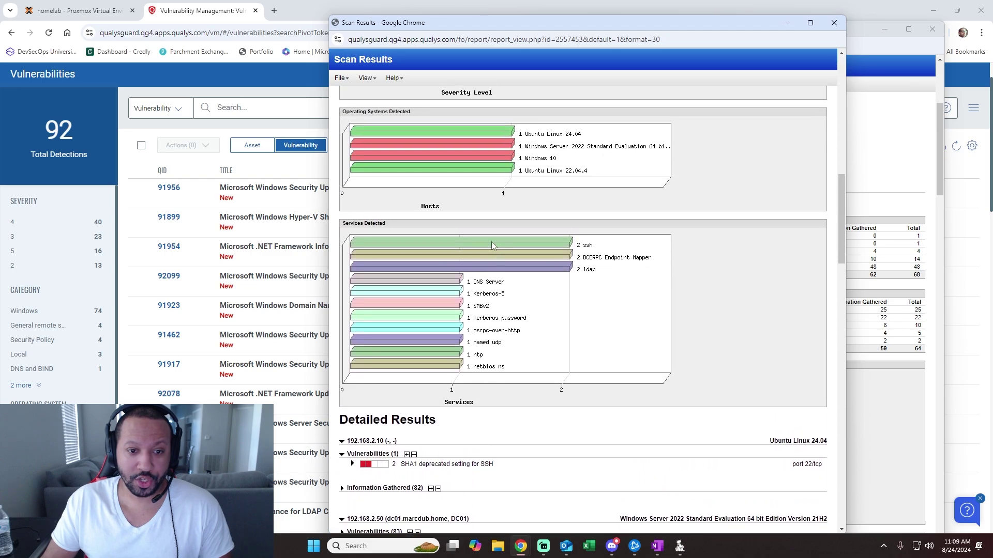
{"action": "scroll", "coordinate": [491, 250], "scroll_direction": "up", "scroll_amount": 4}
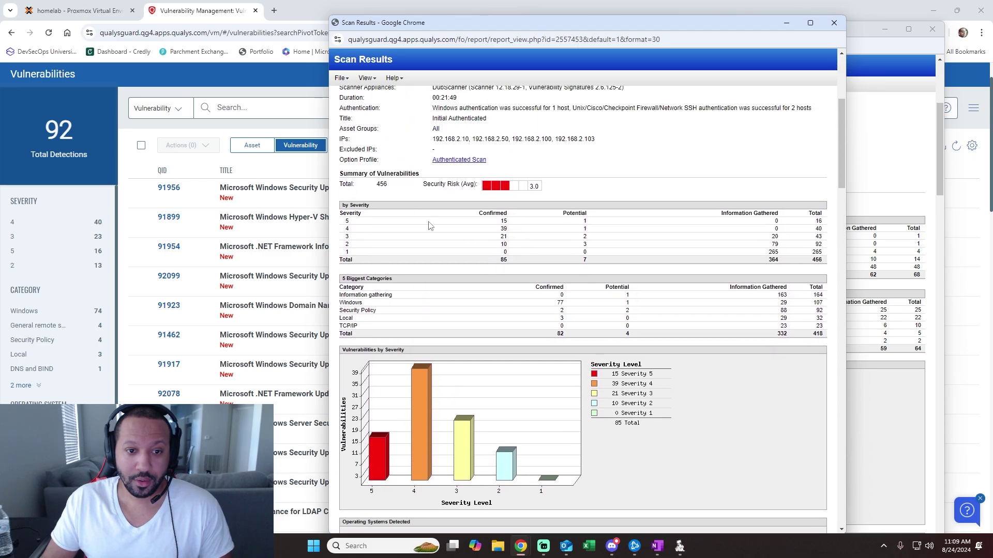
{"action": "scroll", "coordinate": [402, 228], "scroll_direction": "down", "scroll_amount": 3}
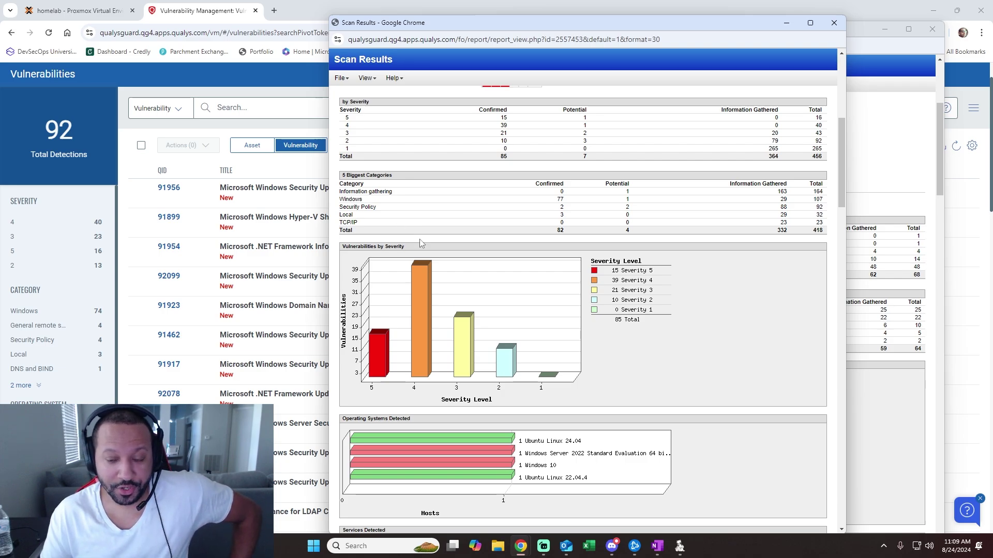
{"action": "scroll", "coordinate": [420, 243], "scroll_direction": "down", "scroll_amount": 3}
{"action": "scroll", "coordinate": [490, 250], "scroll_direction": "down", "scroll_amount": 8}
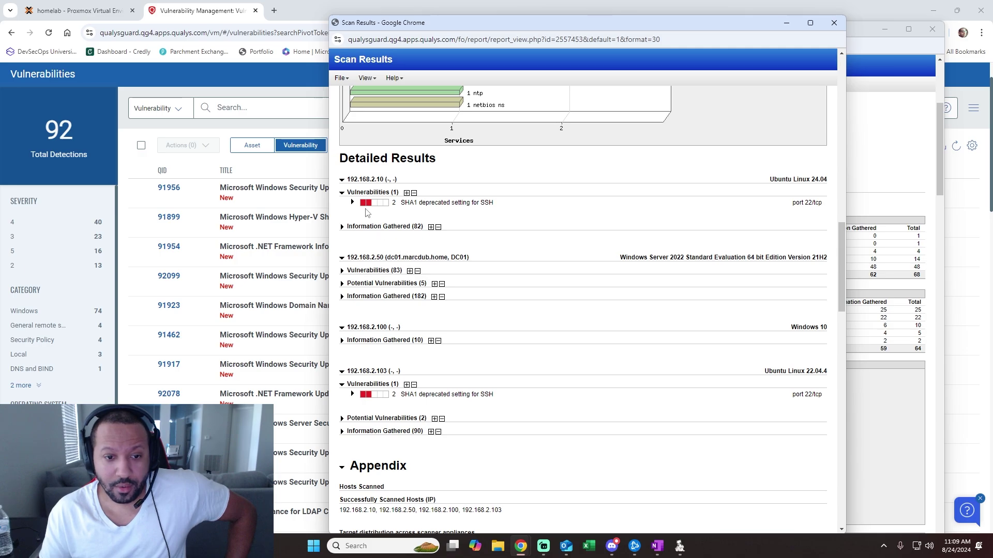
{"action": "left_click", "coordinate": [225, 18]}
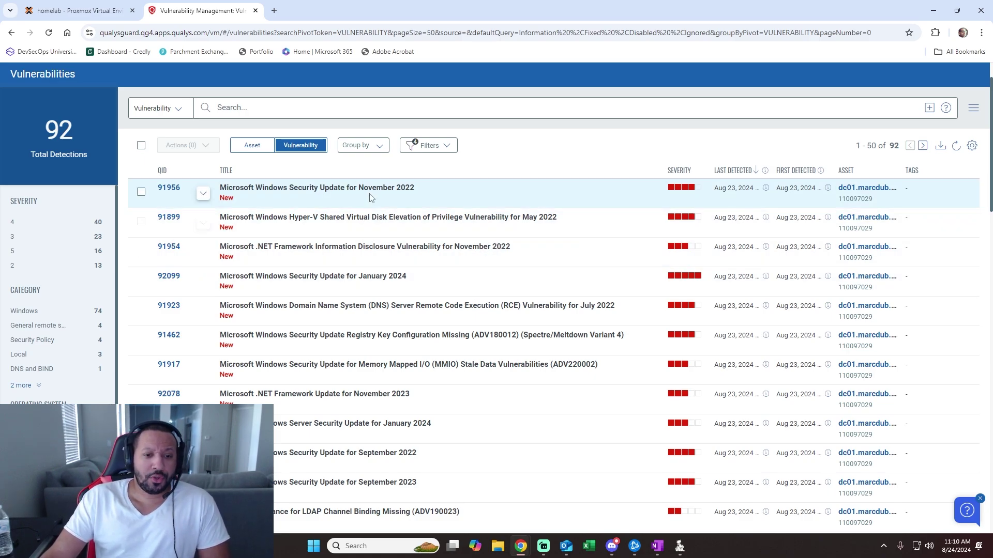
- Scroll the 92 detections and tick the Administrator Account Password Does Not Expire finding
{"action": "scroll", "coordinate": [349, 194], "scroll_direction": "down", "scroll_amount": 2}
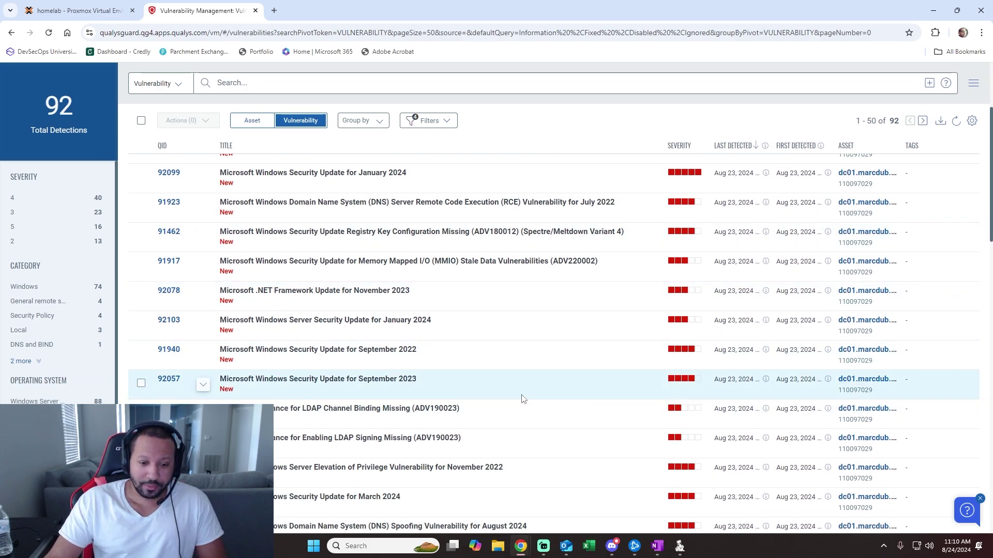
{"action": "scroll", "coordinate": [517, 391], "scroll_direction": "down", "scroll_amount": 4}
{"action": "scroll", "coordinate": [518, 391], "scroll_direction": "up", "scroll_amount": 7}
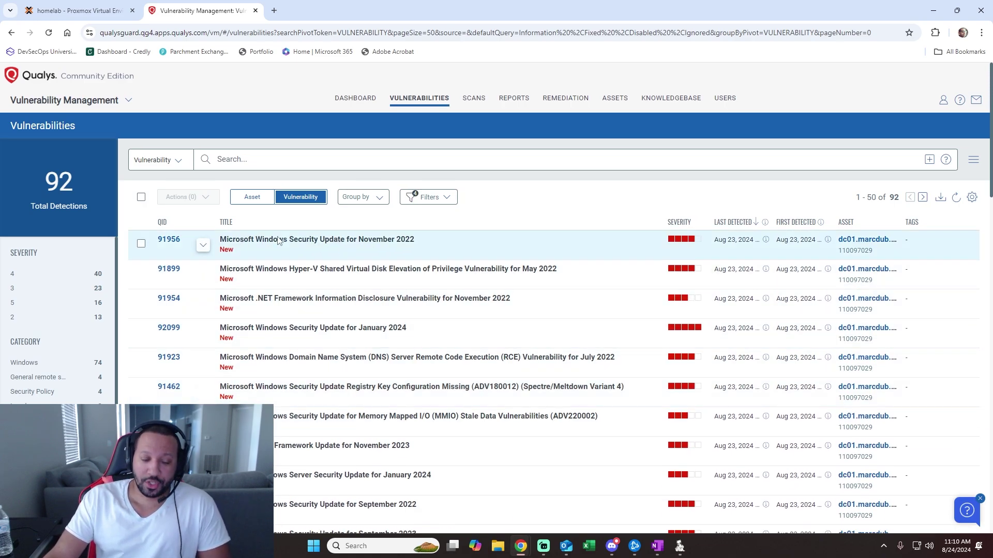
{"action": "scroll", "coordinate": [352, 282], "scroll_direction": "down", "scroll_amount": 1}
{"action": "scroll", "coordinate": [352, 282], "scroll_direction": "down", "scroll_amount": 2}
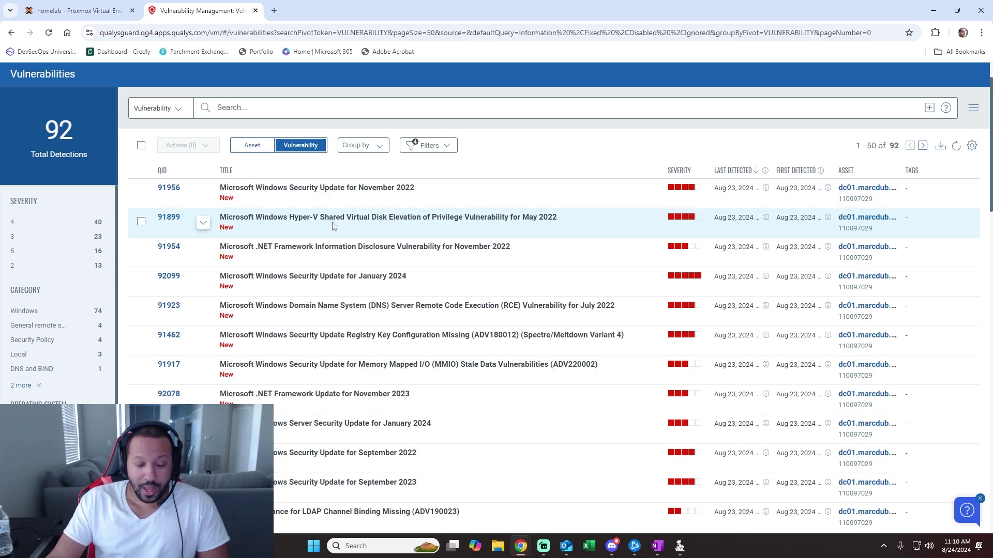
{"action": "scroll", "coordinate": [341, 205], "scroll_direction": "down", "scroll_amount": 5}
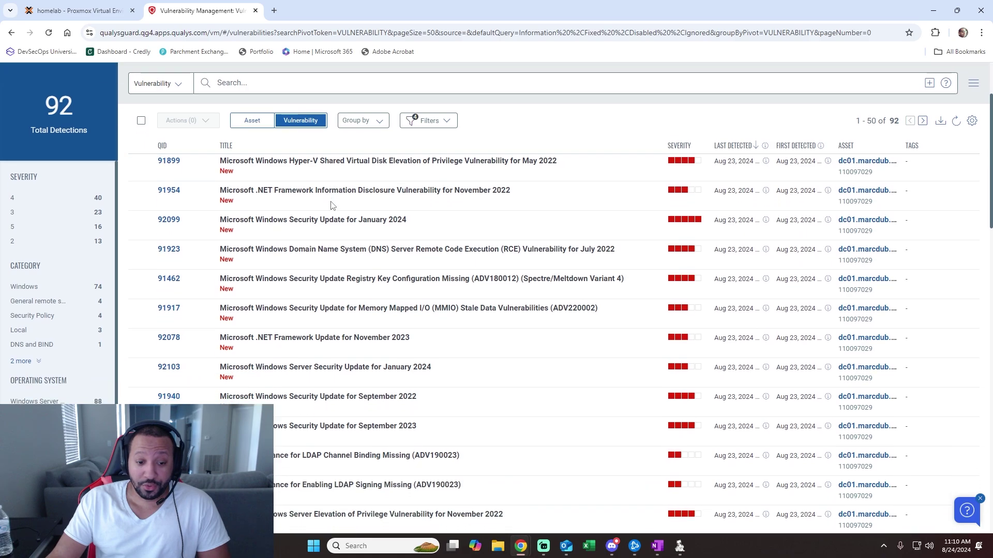
{"action": "scroll", "coordinate": [335, 206], "scroll_direction": "down", "scroll_amount": 20}
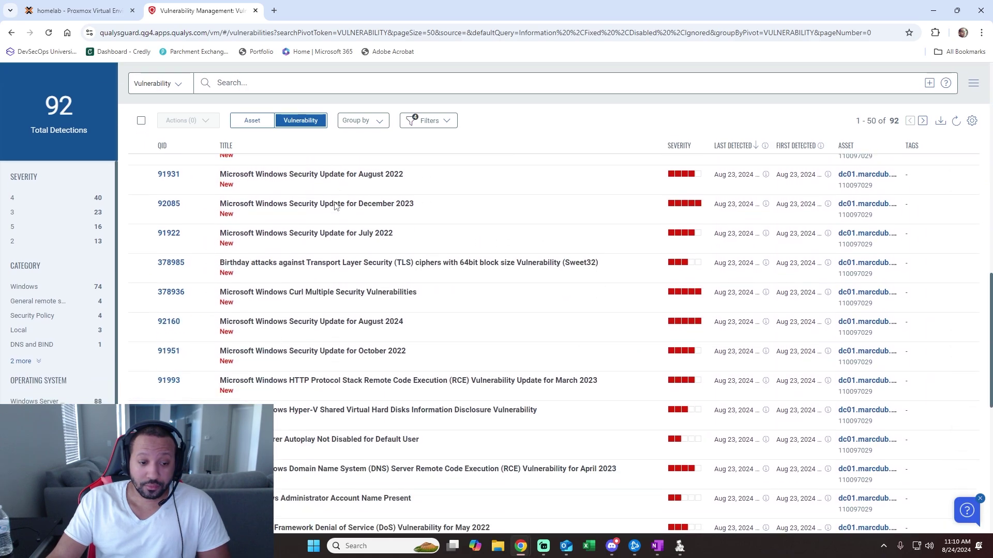
{"action": "scroll", "coordinate": [335, 206], "scroll_direction": "down", "scroll_amount": 2}
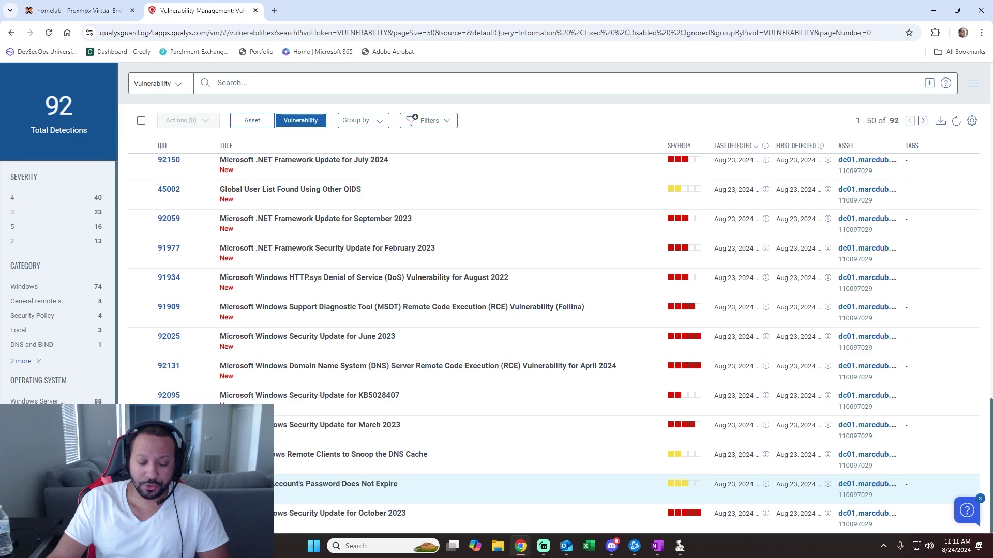
{"action": "left_click", "coordinate": [141, 485]}
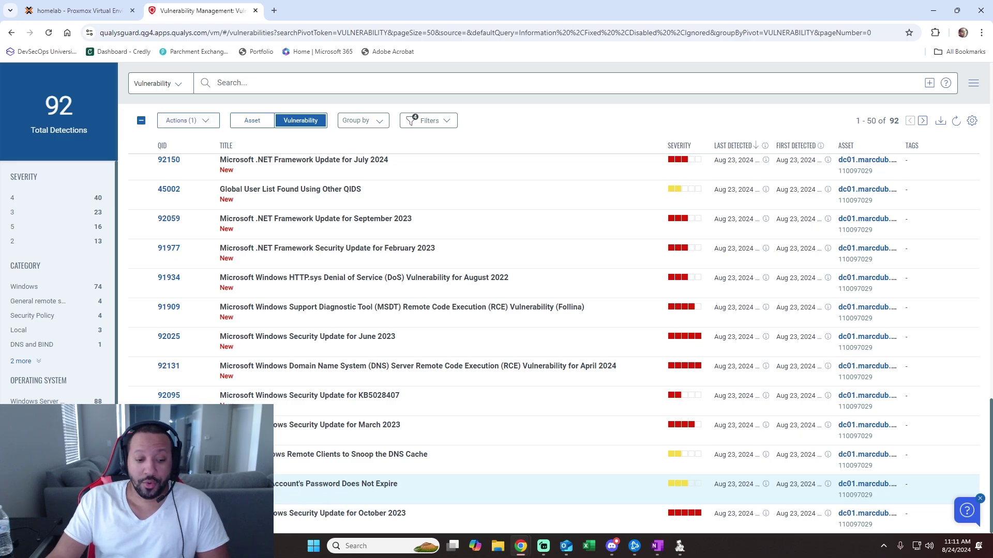
{"action": "left_click", "coordinate": [334, 485]}
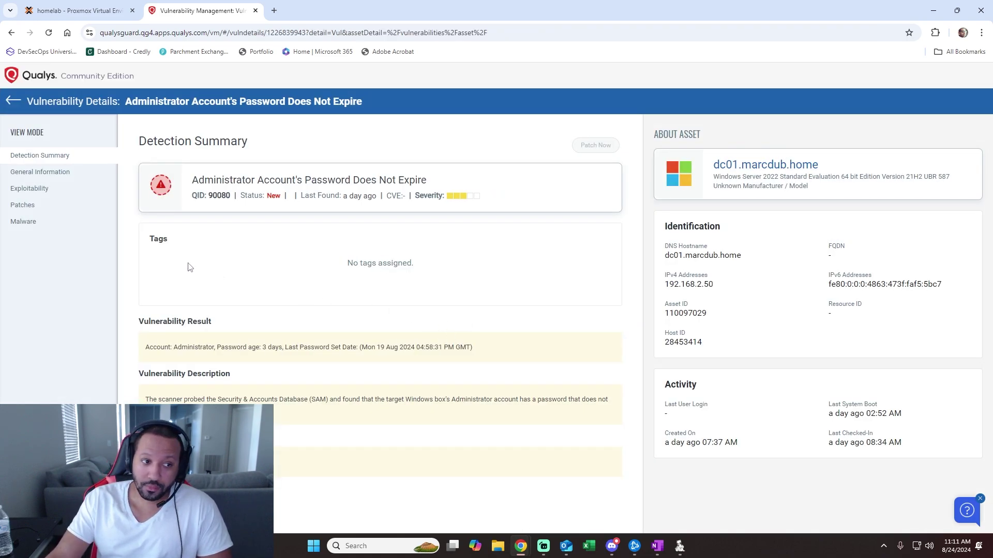
{"action": "left_click", "coordinate": [73, 173]}
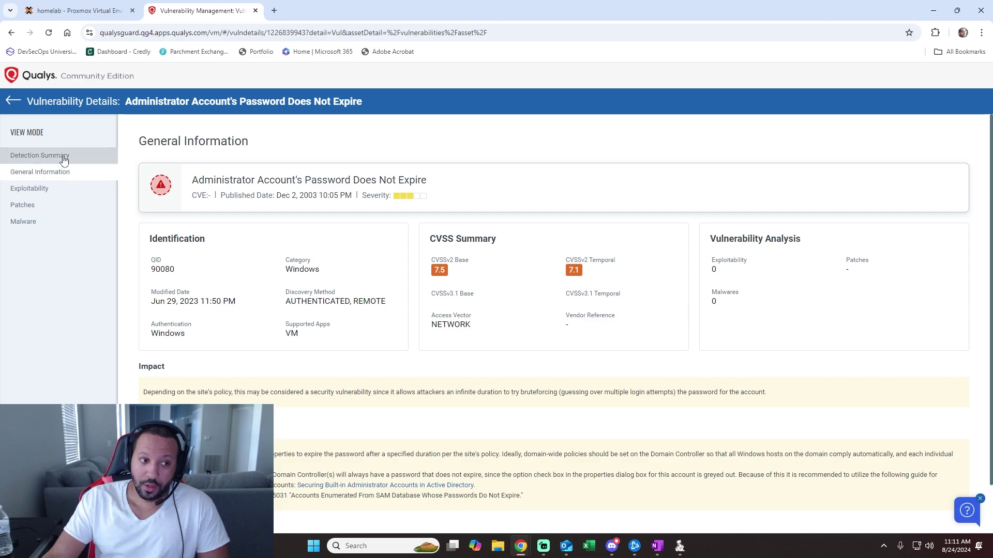
{"action": "left_click", "coordinate": [64, 157]}
{"action": "left_click", "coordinate": [61, 176]}
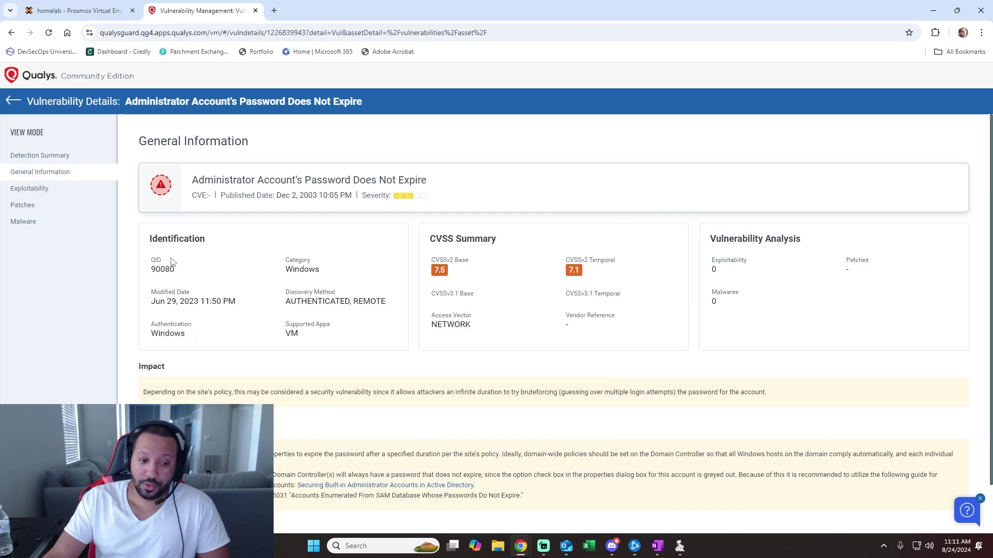
{"action": "scroll", "coordinate": [173, 264], "scroll_direction": "down", "scroll_amount": 1}
{"action": "scroll", "coordinate": [181, 320], "scroll_direction": "up", "scroll_amount": 1}
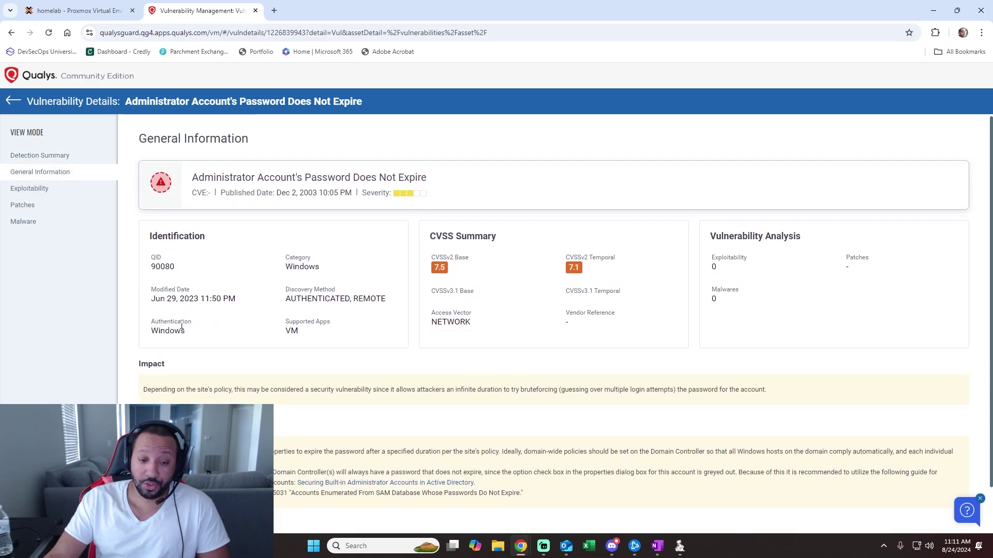
{"action": "scroll", "coordinate": [182, 326], "scroll_direction": "down", "scroll_amount": 1}
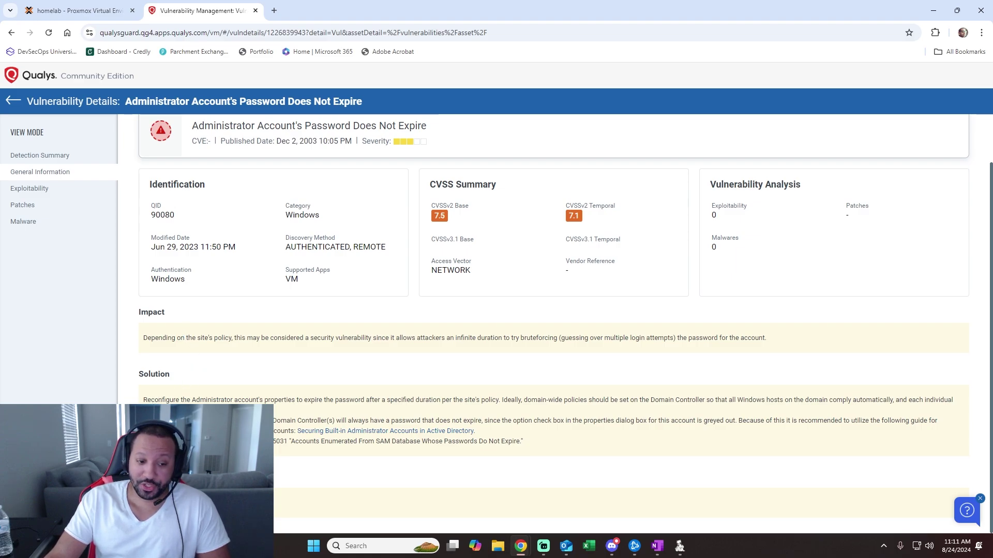
{"action": "left_click_drag", "start_coordinate": [268, 421], "coordinate": [667, 422]}
{"action": "left_click", "coordinate": [664, 453]}
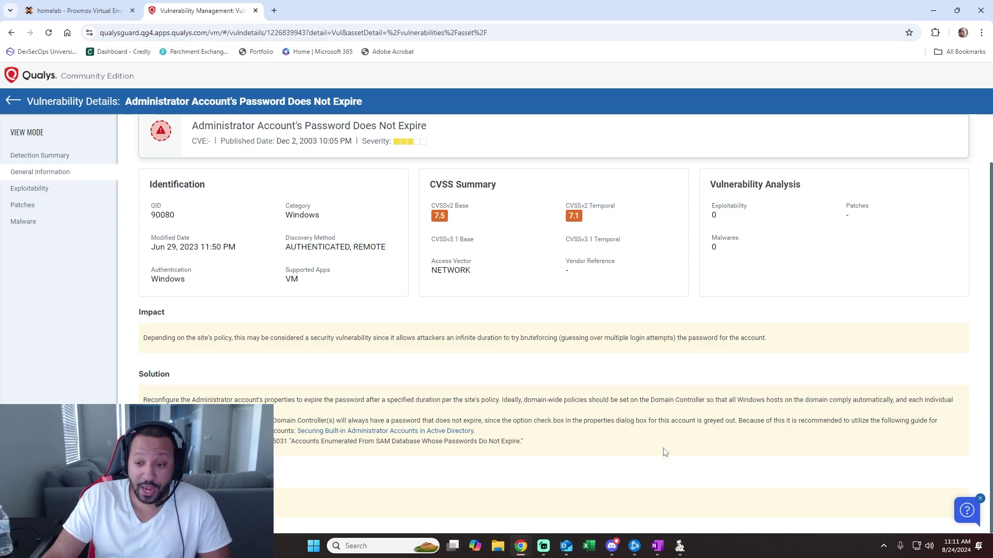
{"action": "scroll", "coordinate": [663, 451], "scroll_direction": "up", "scroll_amount": 1}
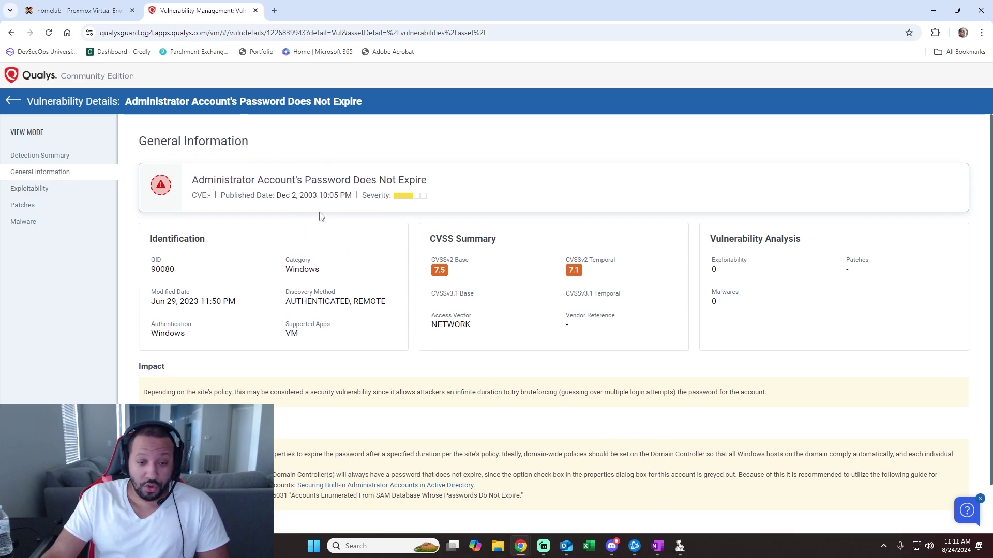
{"action": "left_click_drag", "start_coordinate": [197, 180], "coordinate": [438, 186]}
{"action": "left_click", "coordinate": [438, 186]}
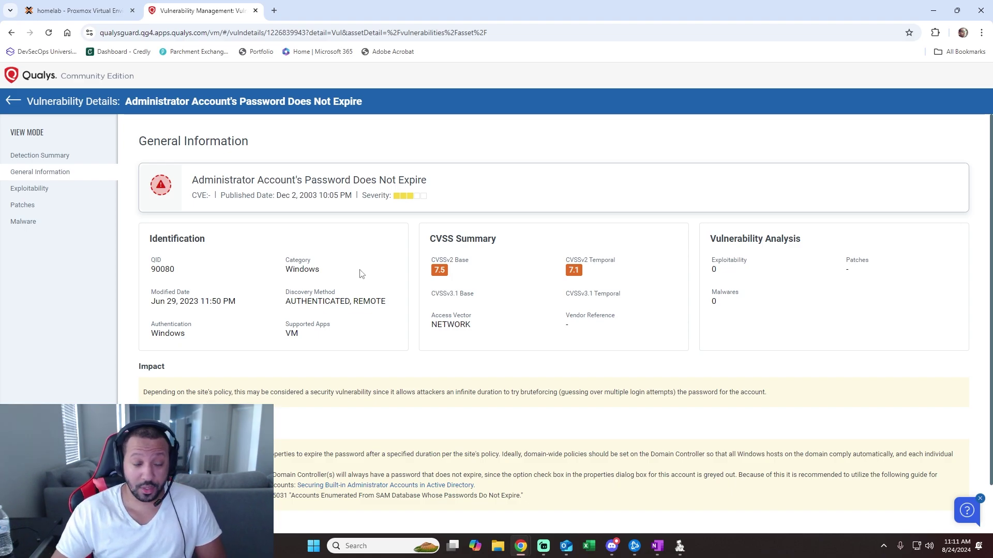
{"action": "left_click", "coordinate": [12, 103]}
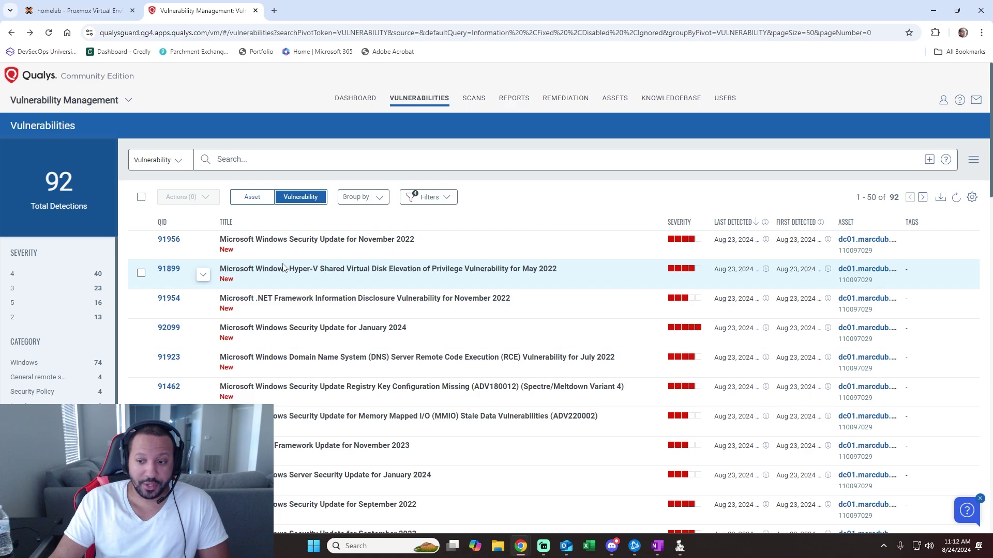
- Scroll through the dc01-filtered list of 16 detections, led by QID 105228
{"action": "scroll", "coordinate": [362, 310], "scroll_direction": "down", "scroll_amount": 1}
{"action": "scroll", "coordinate": [433, 330], "scroll_direction": "up", "scroll_amount": 1}
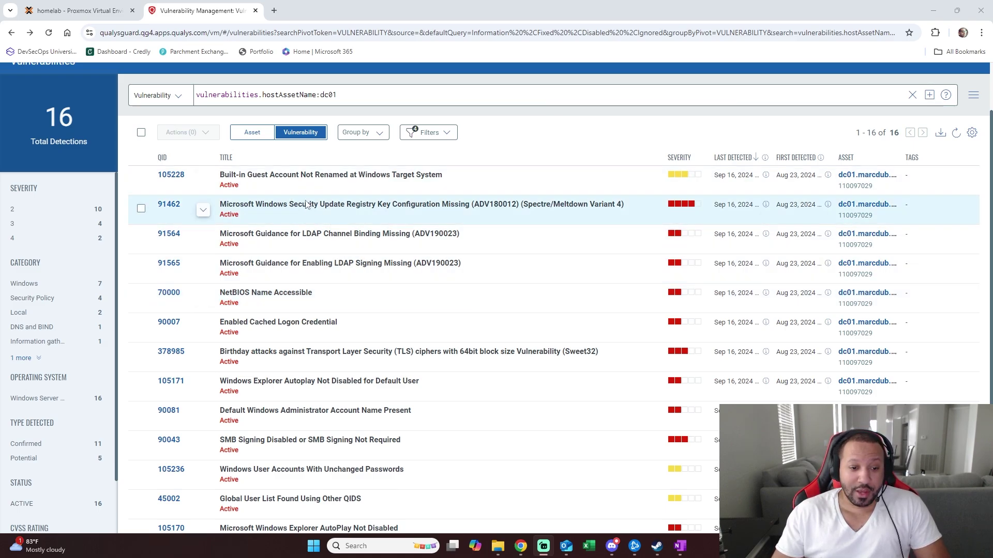
{"action": "scroll", "coordinate": [353, 264], "scroll_direction": "down", "scroll_amount": 2}
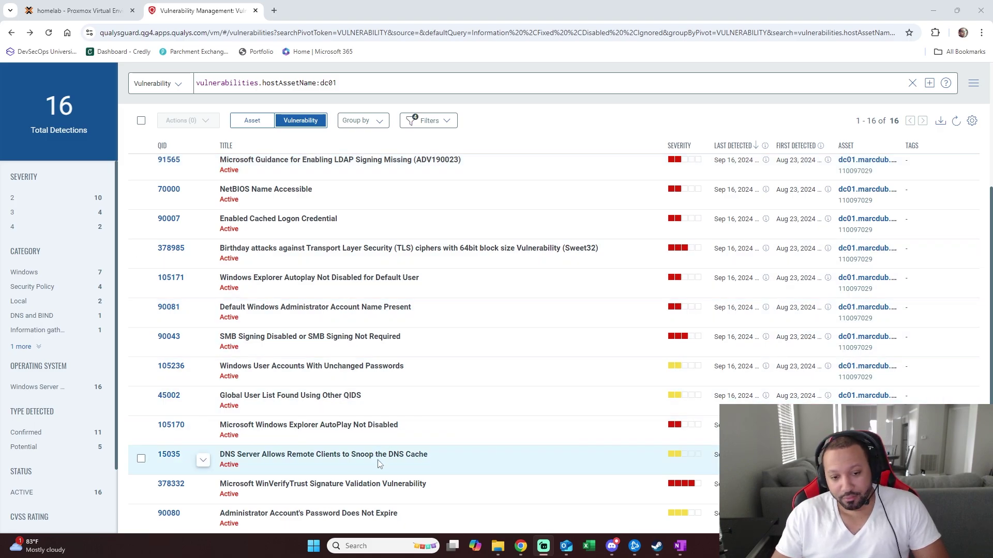
{"action": "scroll", "coordinate": [378, 464], "scroll_direction": "up", "scroll_amount": 4}
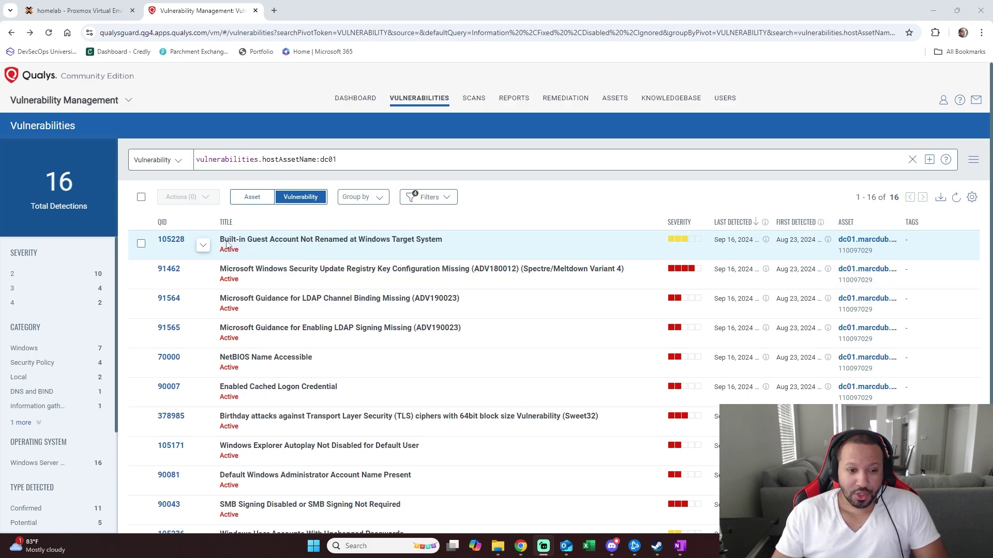
- Tick the Built-in Guest Account Not Renamed (105228) and LDAP Channel Binding Missing (91564) findings
{"action": "double_click", "coordinate": [317, 239]}
{"action": "left_click", "coordinate": [326, 246]}
{"action": "left_click", "coordinate": [330, 250]}
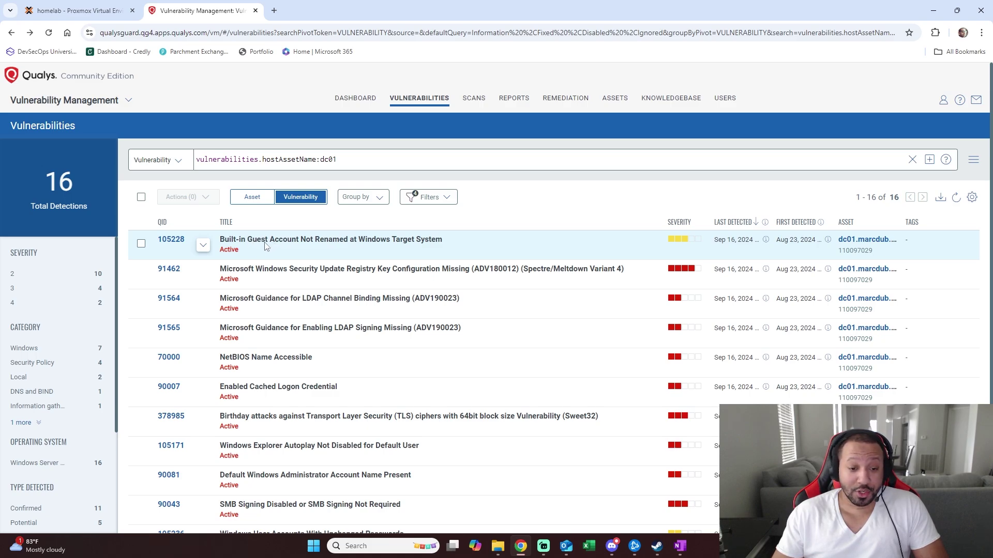
{"action": "left_click_drag", "start_coordinate": [243, 305], "coordinate": [336, 302]}
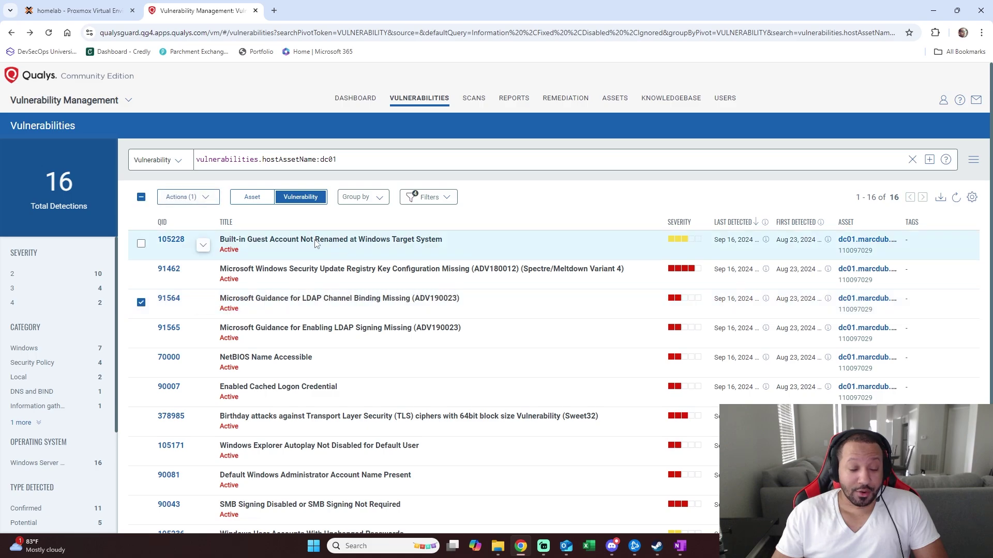
{"action": "left_click_drag", "start_coordinate": [442, 241], "coordinate": [344, 242]}
{"action": "left_click", "coordinate": [453, 243]}
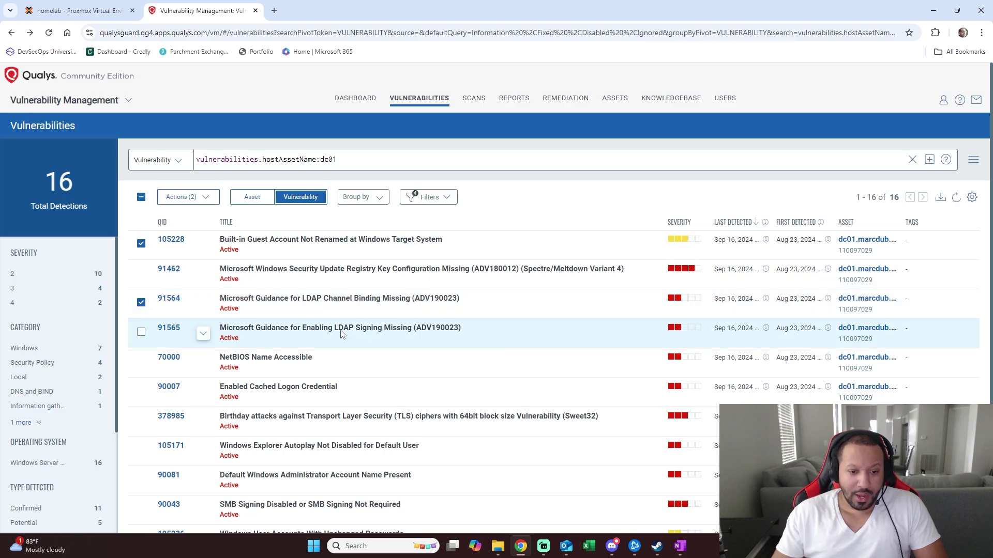
- Leave the Windows User Accounts With Unchanged Passwords finding (105236) unticked
{"action": "scroll", "coordinate": [322, 330], "scroll_direction": "down", "scroll_amount": 1}
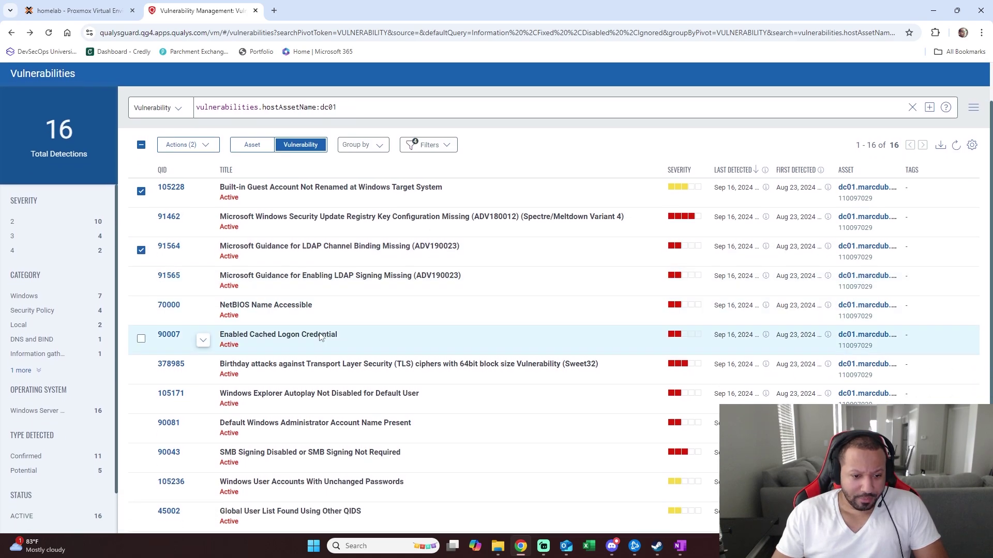
{"action": "scroll", "coordinate": [310, 331], "scroll_direction": "down", "scroll_amount": 1}
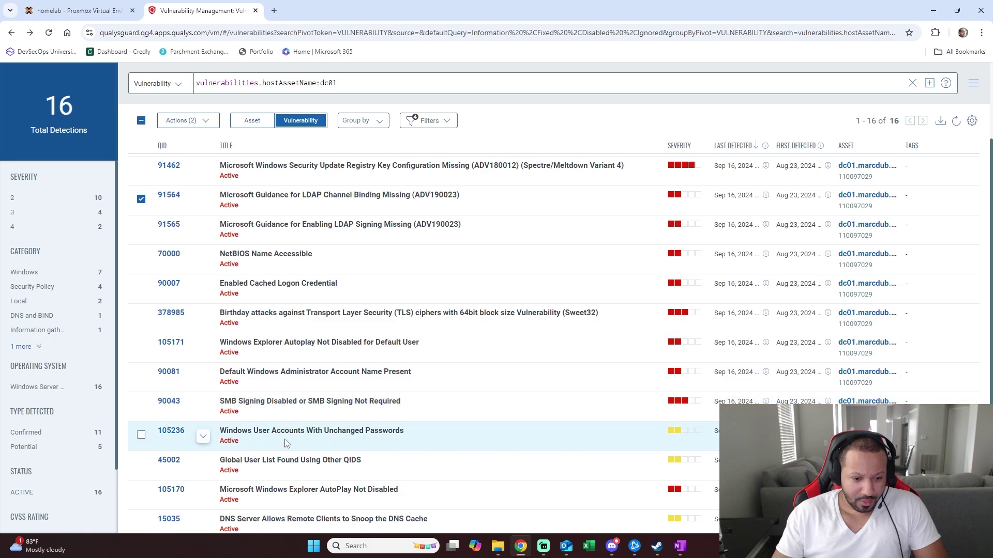
{"action": "left_click_drag", "start_coordinate": [227, 432], "coordinate": [349, 439]}
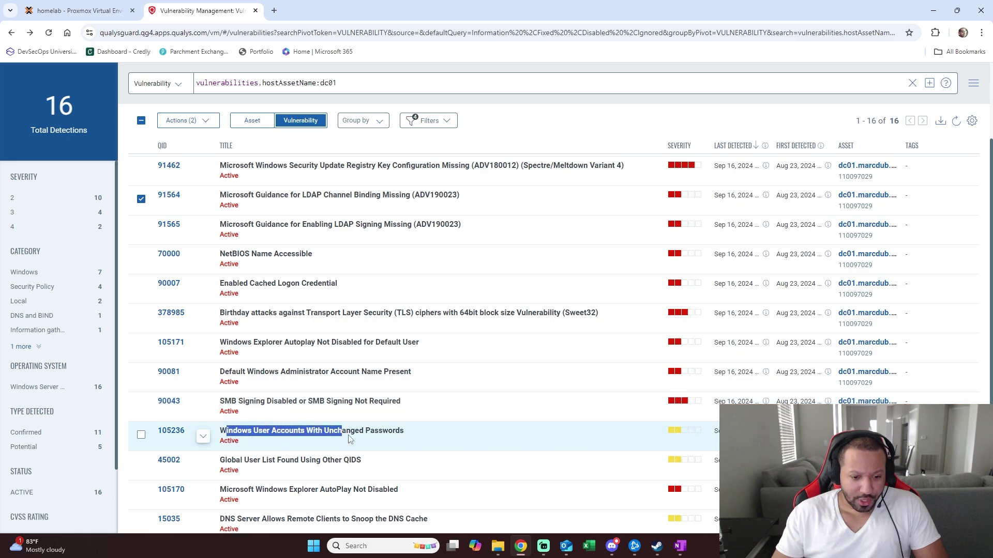
{"action": "scroll", "coordinate": [350, 438], "scroll_direction": "down", "scroll_amount": 1}
{"action": "mouse_move", "coordinate": [226, 368]}
{"action": "left_mouse_down"}
{"action": "mouse_move", "coordinate": [391, 379]}
{"action": "mouse_move", "coordinate": [225, 368]}
{"action": "mouse_move", "coordinate": [407, 371]}
{"action": "mouse_move", "coordinate": [222, 370]}
{"action": "mouse_move", "coordinate": [230, 370]}
{"action": "left_mouse_up"}
{"action": "left_click", "coordinate": [390, 379]}
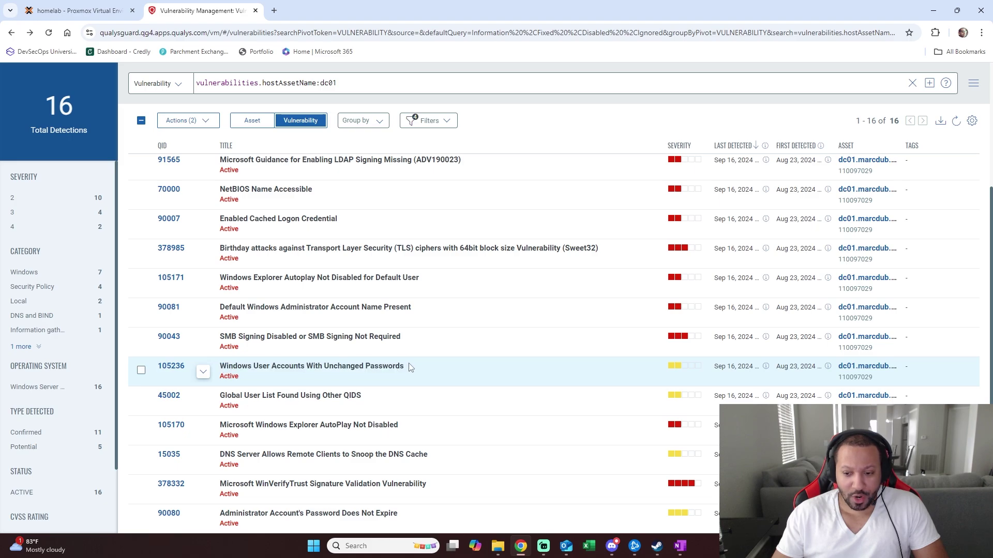
{"action": "left_click_drag", "start_coordinate": [410, 370], "coordinate": [274, 367]}
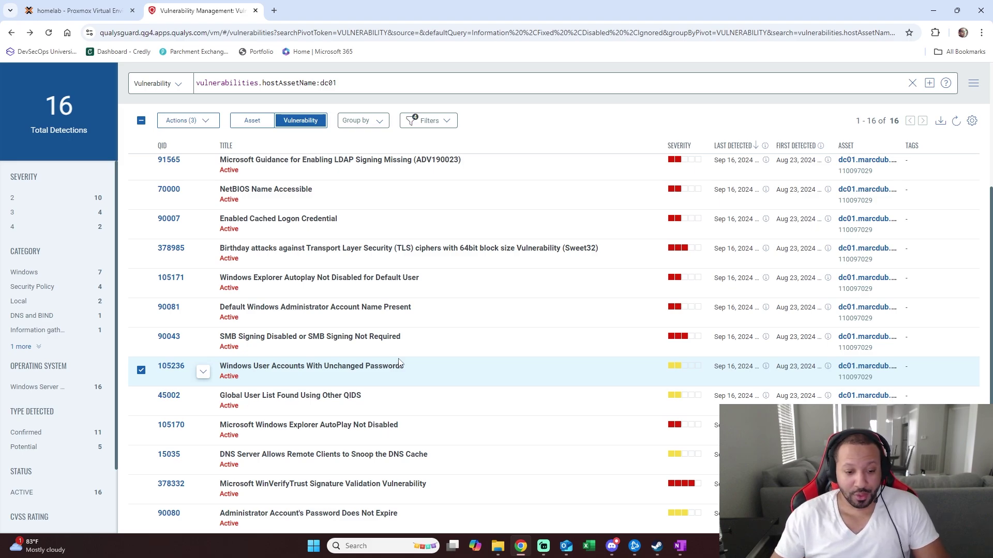
{"action": "left_click_drag", "start_coordinate": [412, 367], "coordinate": [305, 367]}
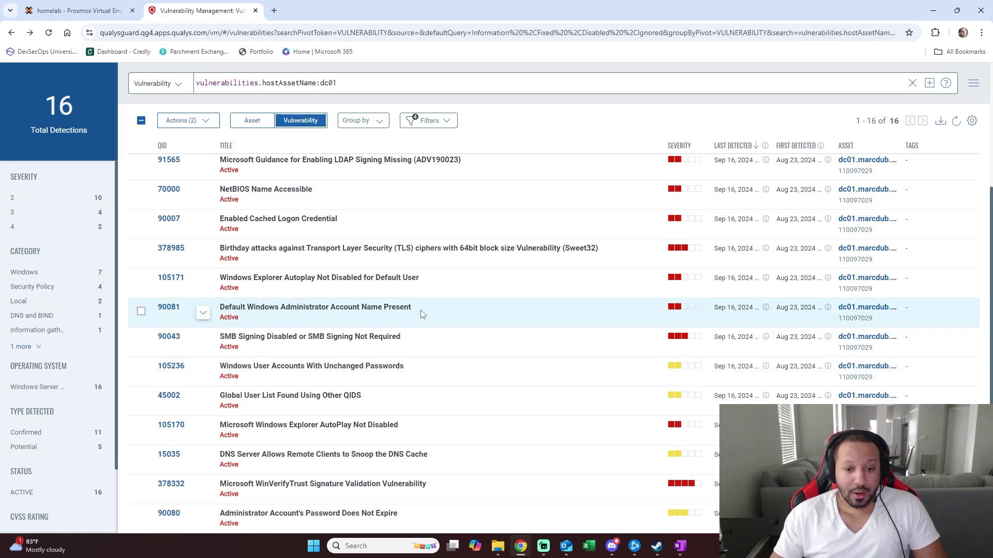
{"action": "scroll", "coordinate": [420, 314], "scroll_direction": "up", "scroll_amount": 5}
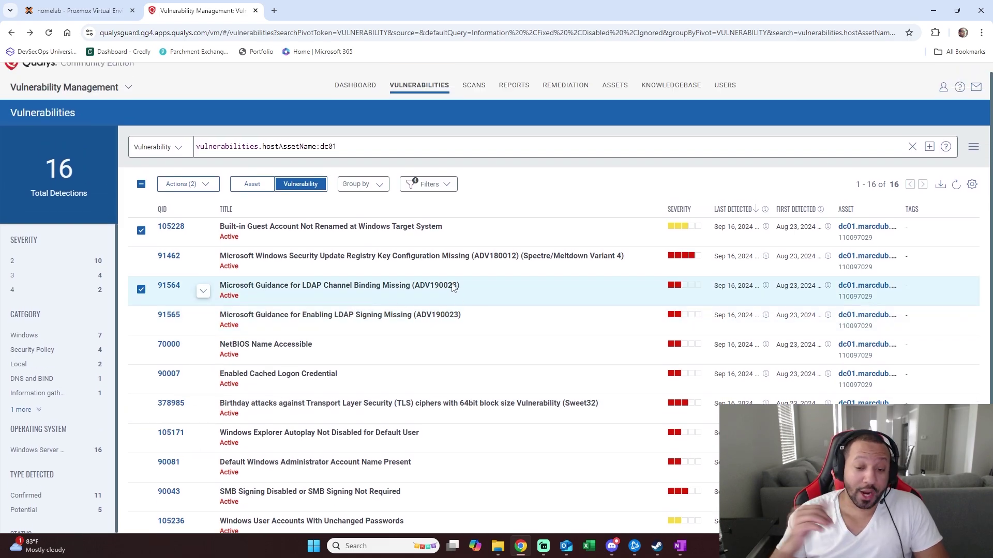
{"action": "scroll", "coordinate": [453, 289], "scroll_direction": "down", "scroll_amount": 4}
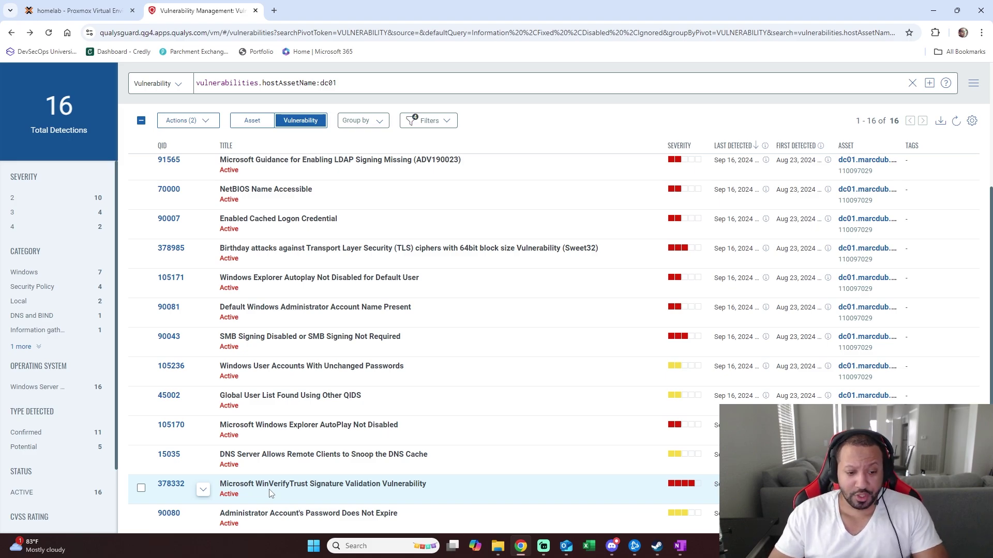
{"action": "scroll", "coordinate": [297, 437], "scroll_direction": "up", "scroll_amount": 5}
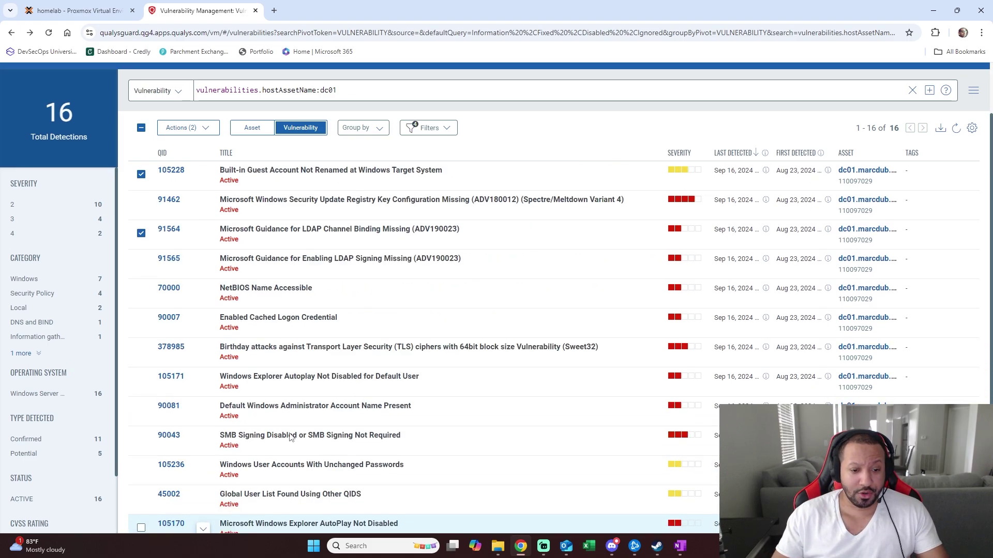
{"action": "scroll", "coordinate": [297, 434], "scroll_direction": "down", "scroll_amount": 3}
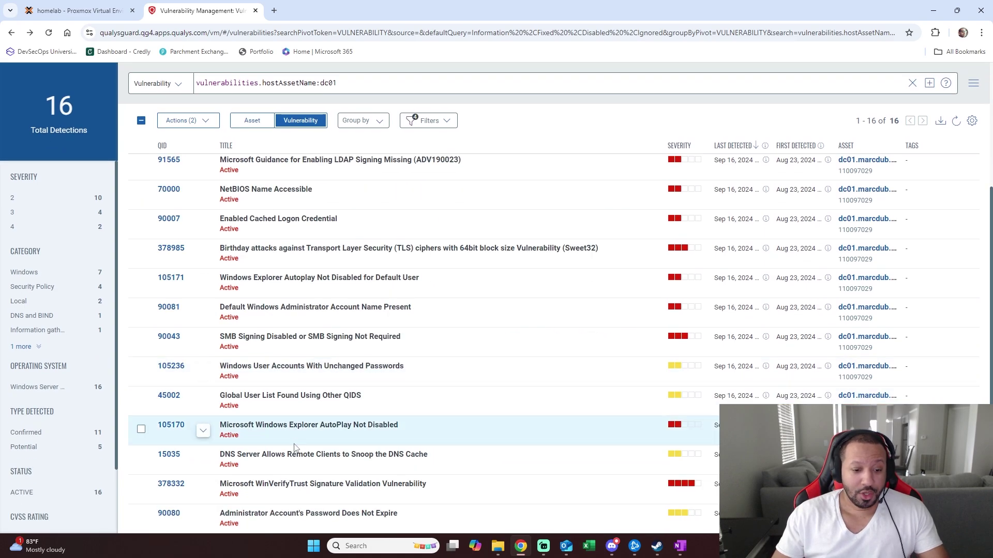
- Open details for WinVerifyTrust QID 378332 and review the missing EnableCertPaddingCheck registry keys
{"action": "left_click", "coordinate": [204, 491]}
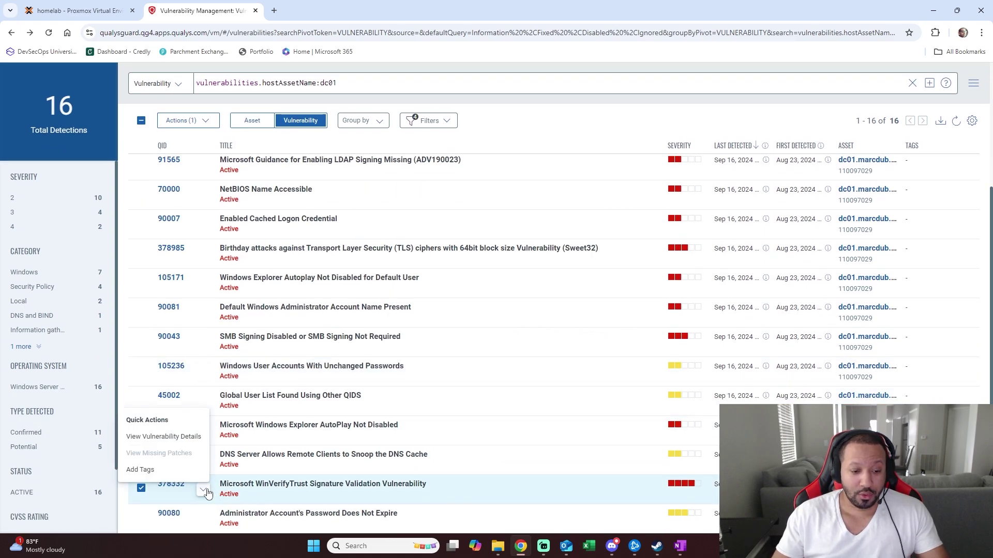
{"action": "left_click", "coordinate": [184, 437]}
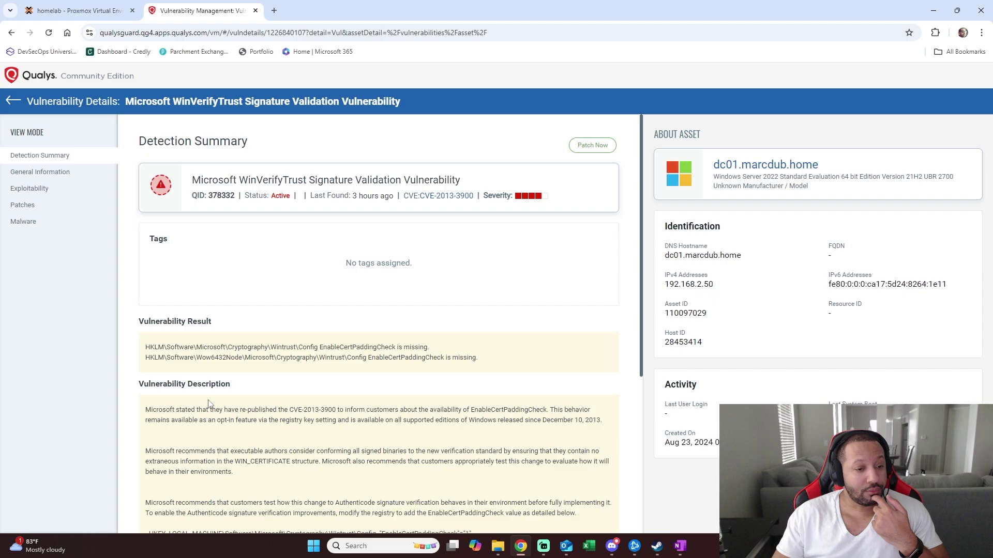
{"action": "scroll", "coordinate": [644, 223], "scroll_direction": "down", "scroll_amount": 1}
{"action": "scroll", "coordinate": [643, 222], "scroll_direction": "down", "scroll_amount": 1}
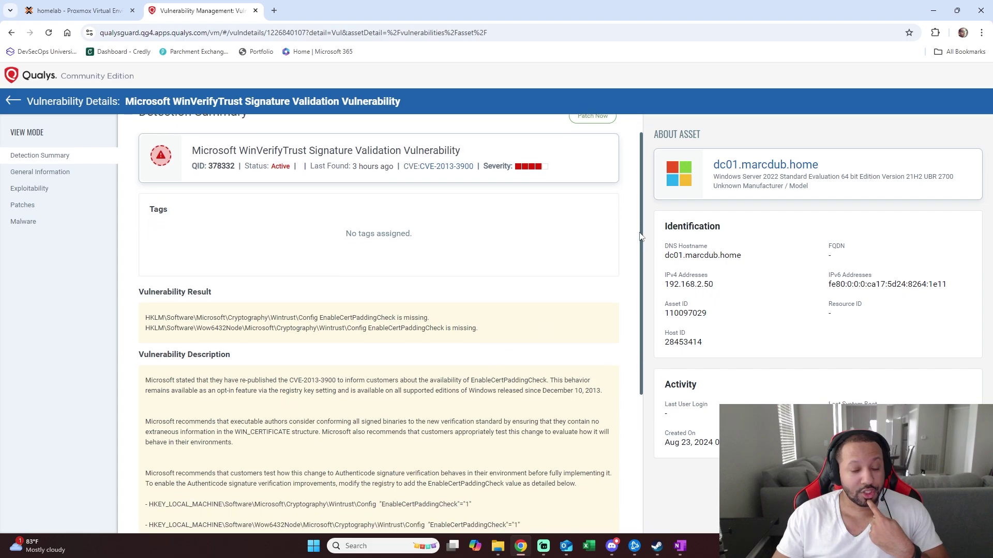
{"action": "scroll", "coordinate": [637, 241], "scroll_direction": "down", "scroll_amount": 1}
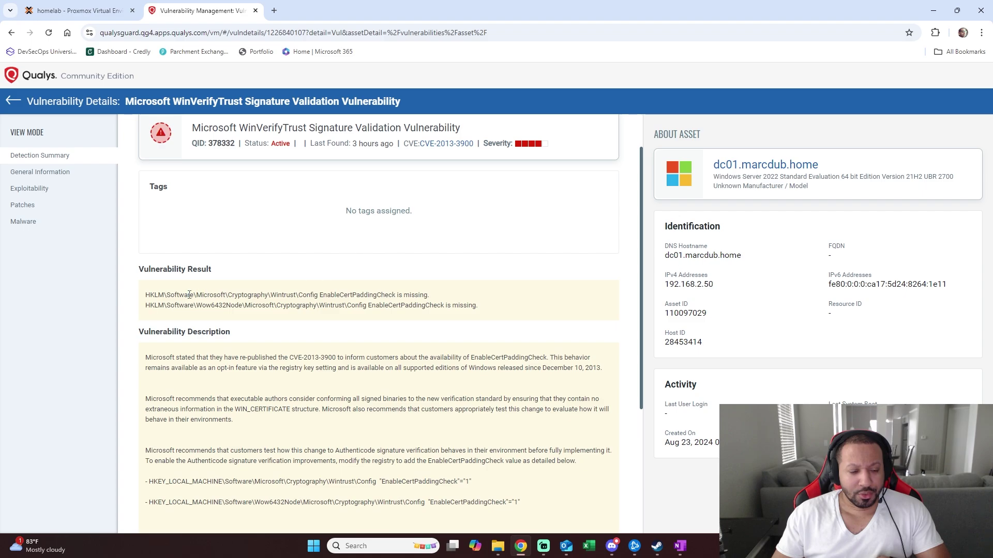
{"action": "left_click_drag", "start_coordinate": [150, 296], "coordinate": [477, 304]}
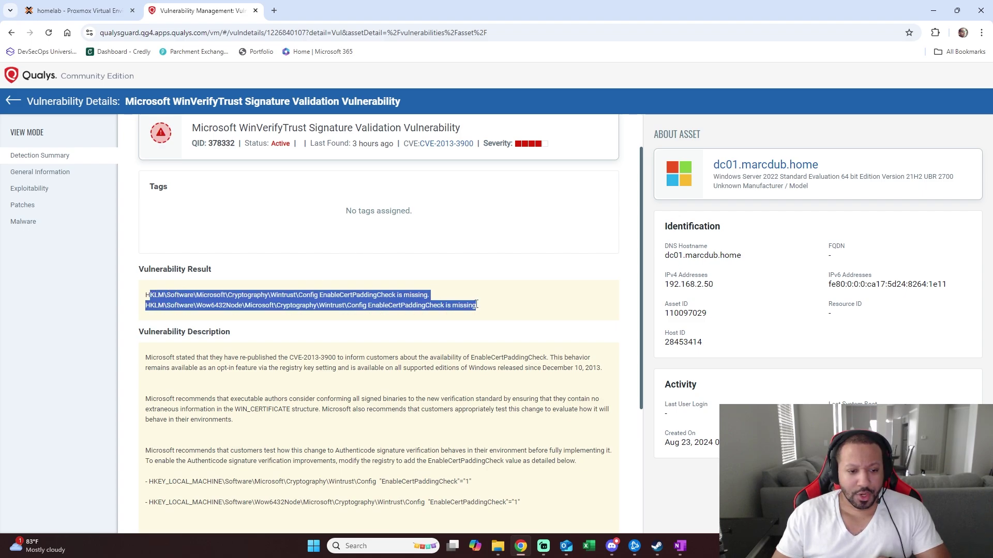
{"action": "left_click", "coordinate": [490, 309]}
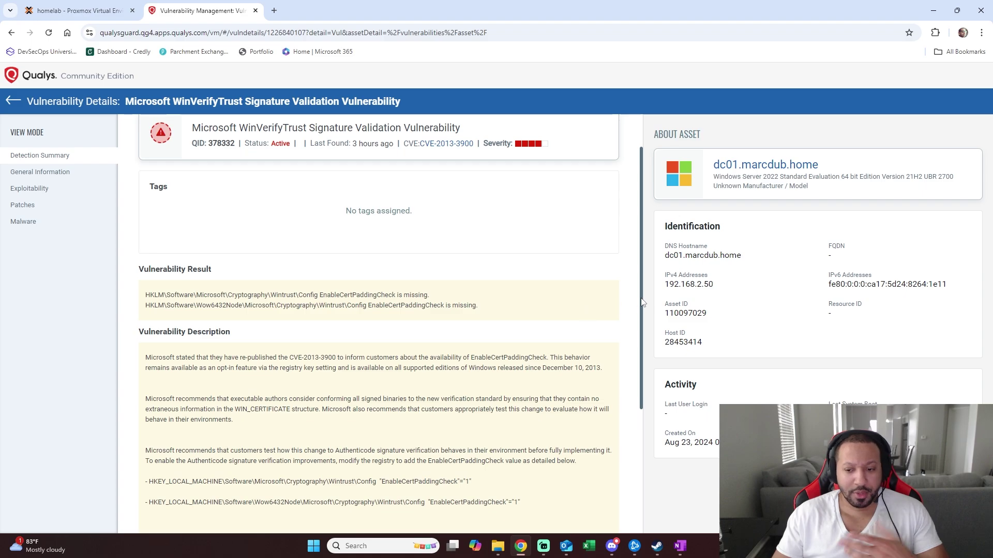
{"action": "left_click_drag", "start_coordinate": [641, 305], "coordinate": [626, 269]}
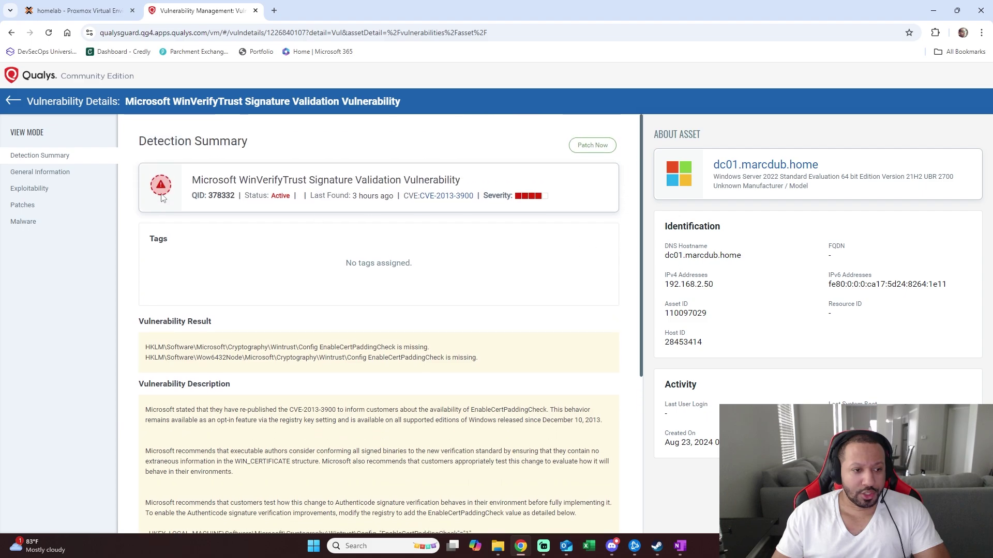
- Show QID 378332's general information and read its impact and solution text
{"action": "left_click", "coordinate": [56, 173]}
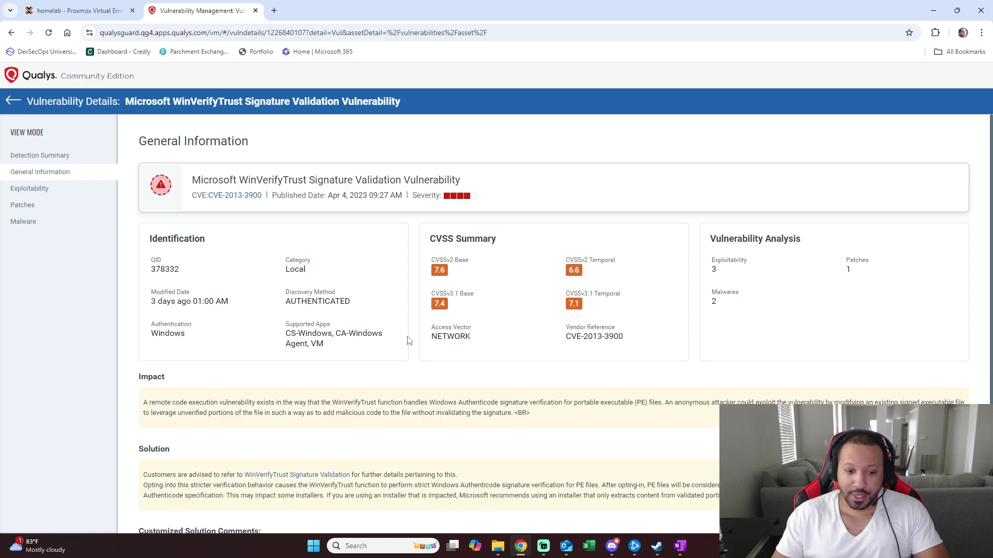
{"action": "scroll", "coordinate": [409, 341], "scroll_direction": "down", "scroll_amount": 1}
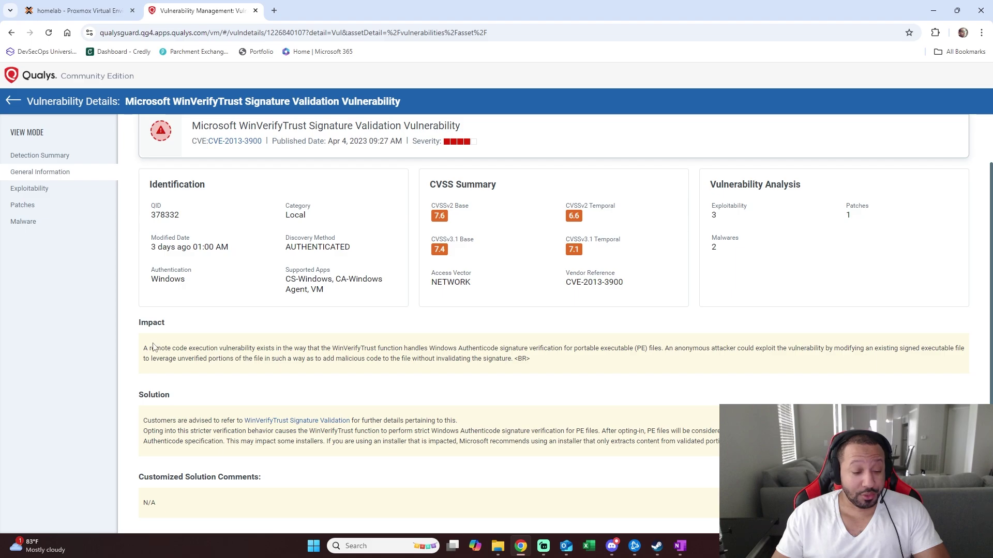
{"action": "left_click_drag", "start_coordinate": [143, 347], "coordinate": [189, 350]}
{"action": "left_click", "coordinate": [186, 372]}
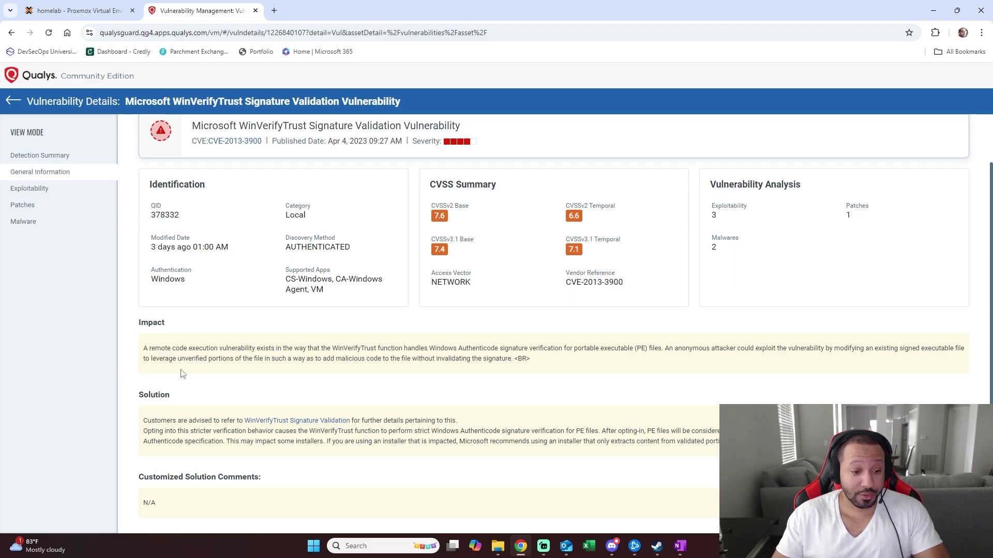
{"action": "left_click_drag", "start_coordinate": [143, 420], "coordinate": [221, 448]}
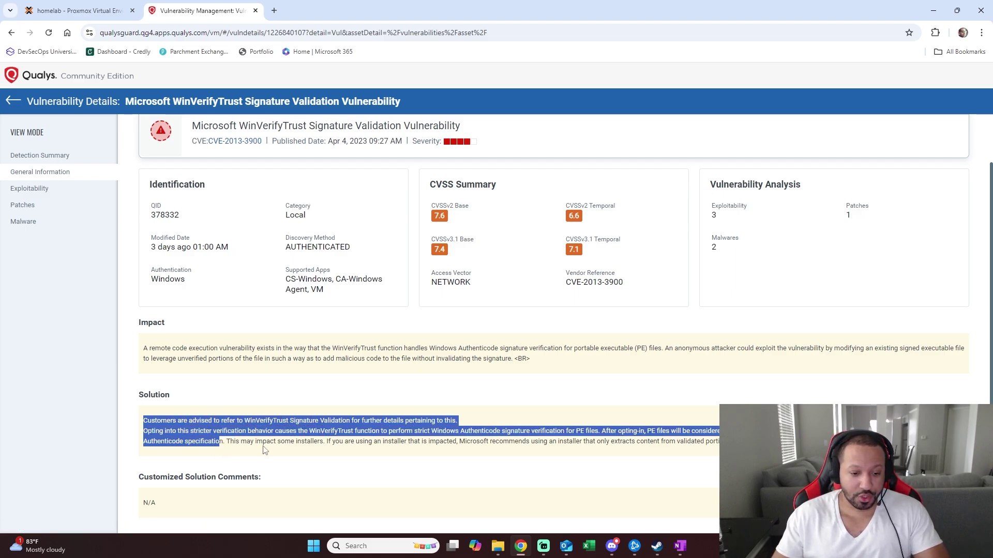
{"action": "left_click", "coordinate": [264, 447]}
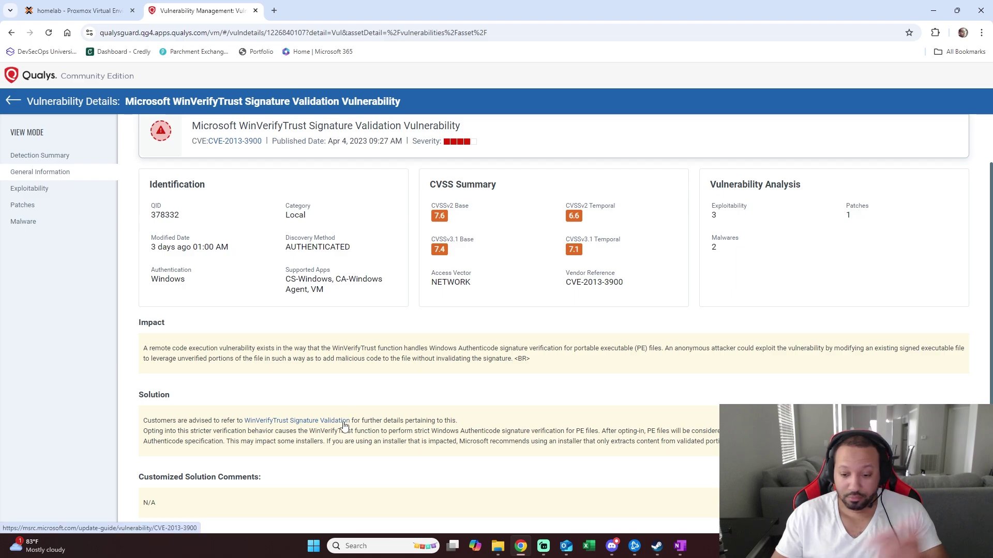
- Open the linked CVE-2013-3900 Microsoft advisory from the solution in a new tab
{"action": "right_click", "coordinate": [325, 423]}
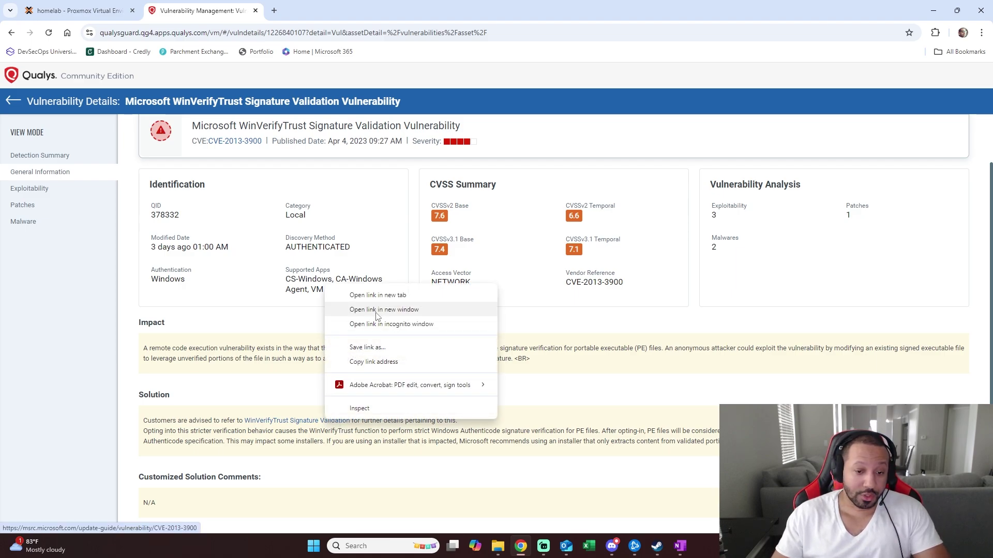
{"action": "left_click", "coordinate": [352, 293]}
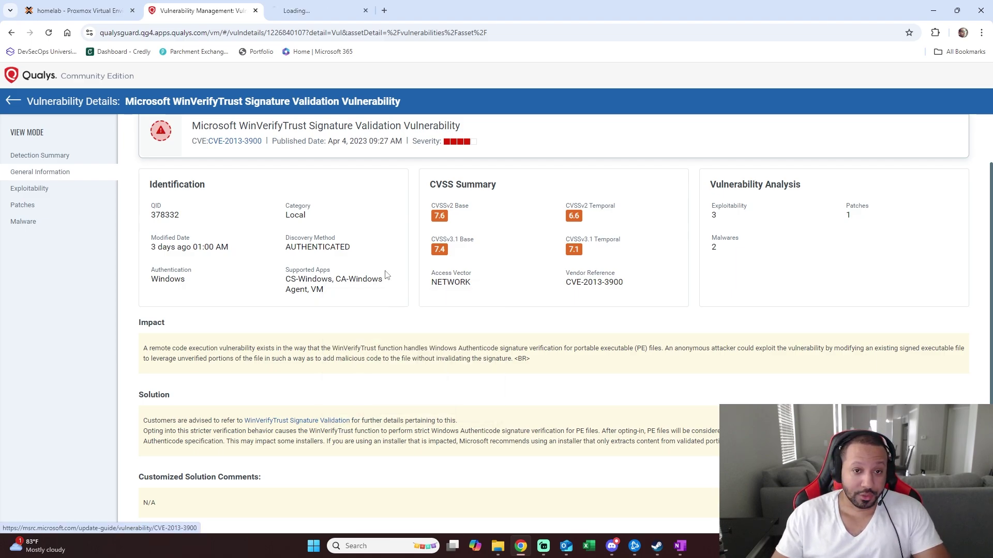
{"action": "left_click", "coordinate": [322, 10]}
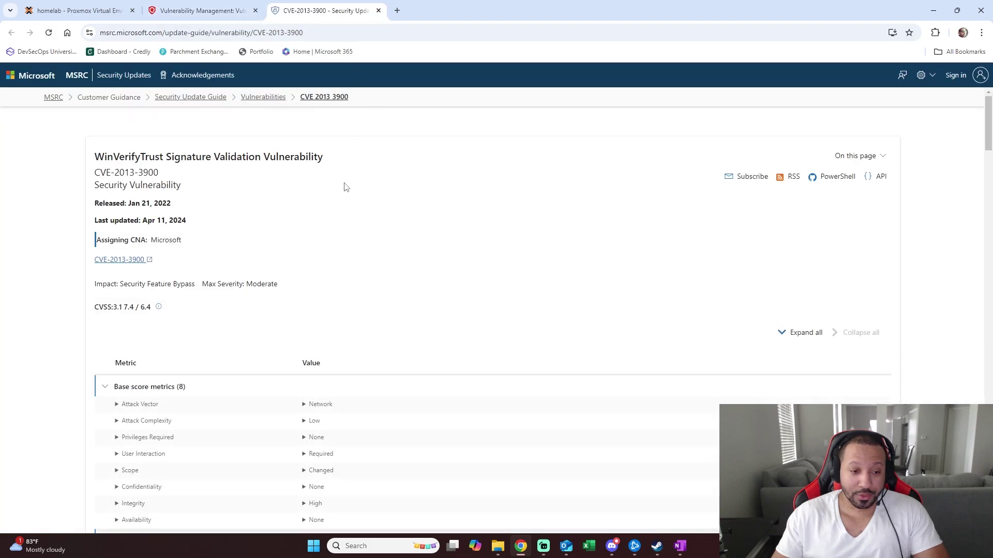
{"action": "scroll", "coordinate": [333, 321], "scroll_direction": "down", "scroll_amount": 2}
{"action": "scroll", "coordinate": [334, 321], "scroll_direction": "up", "scroll_amount": 1}
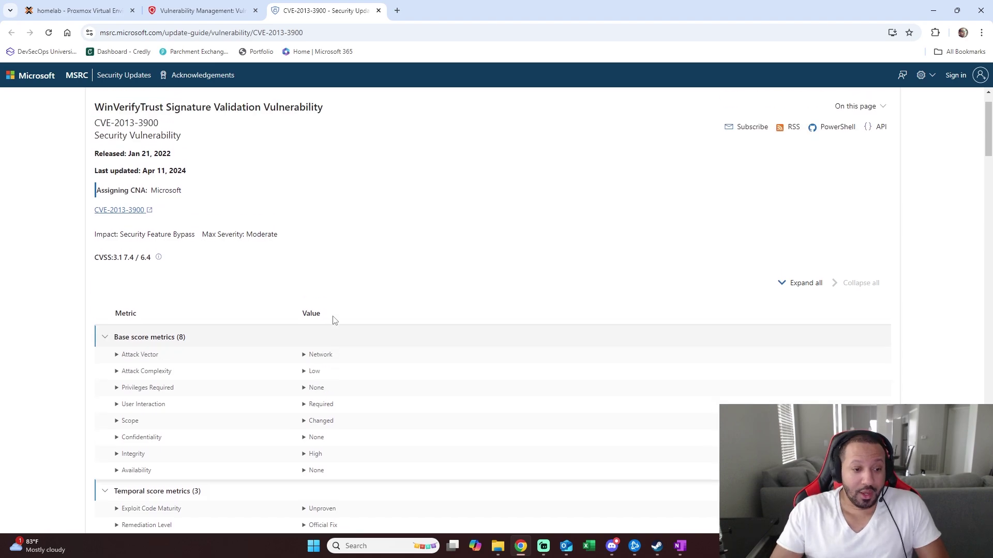
{"action": "scroll", "coordinate": [321, 305], "scroll_direction": "up", "scroll_amount": 1}
{"action": "scroll", "coordinate": [310, 303], "scroll_direction": "down", "scroll_amount": 1}
{"action": "scroll", "coordinate": [310, 303], "scroll_direction": "up", "scroll_amount": 1}
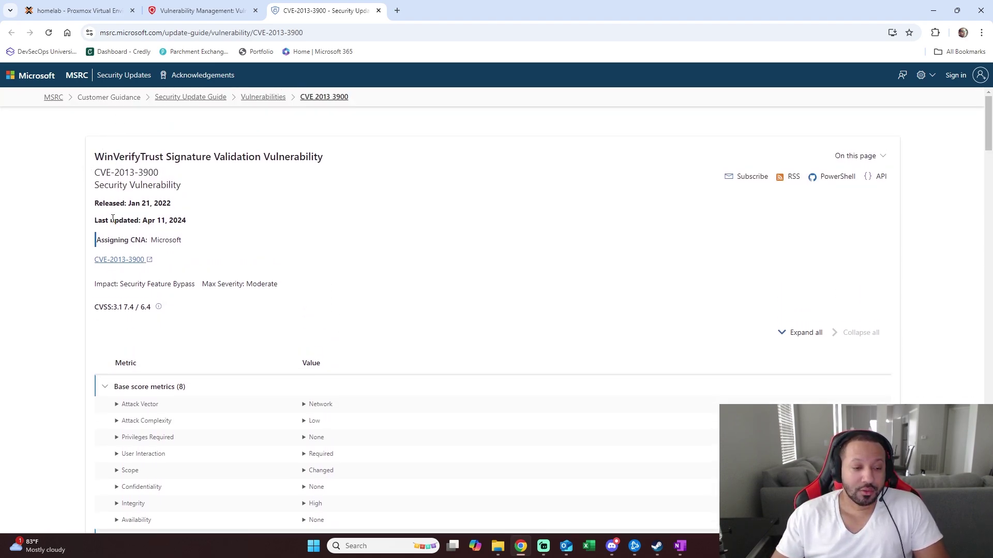
- Read down the advisory to its Recommendation and the Suggested Actions reference
{"action": "scroll", "coordinate": [102, 293], "scroll_direction": "down", "scroll_amount": 5}
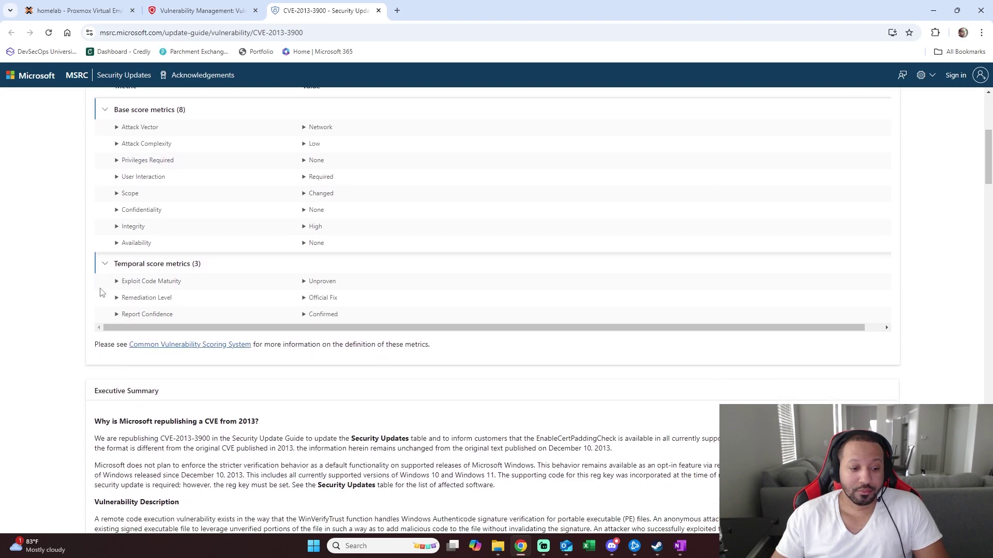
{"action": "scroll", "coordinate": [101, 293], "scroll_direction": "down", "scroll_amount": 3}
{"action": "scroll", "coordinate": [101, 293], "scroll_direction": "down", "scroll_amount": 2}
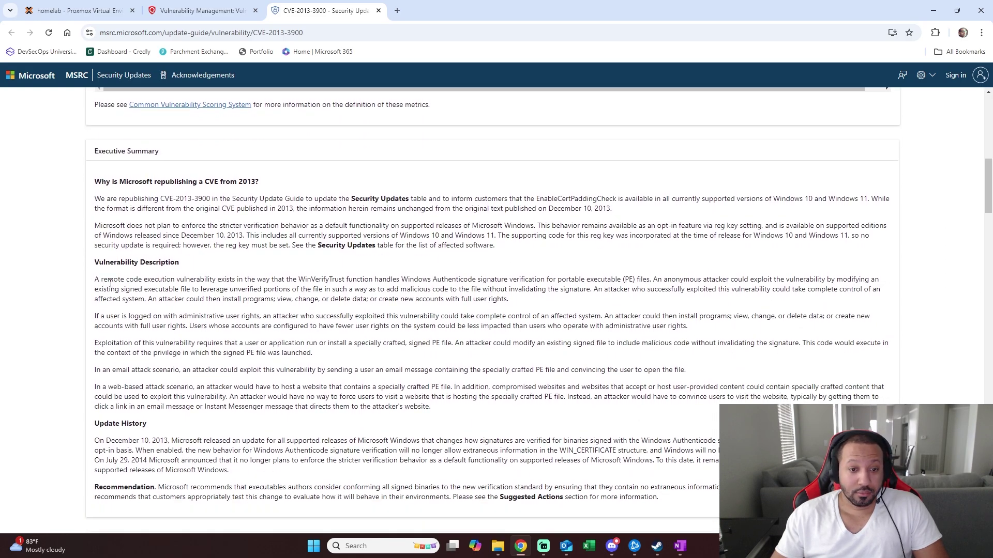
{"action": "scroll", "coordinate": [110, 284], "scroll_direction": "down", "scroll_amount": 3}
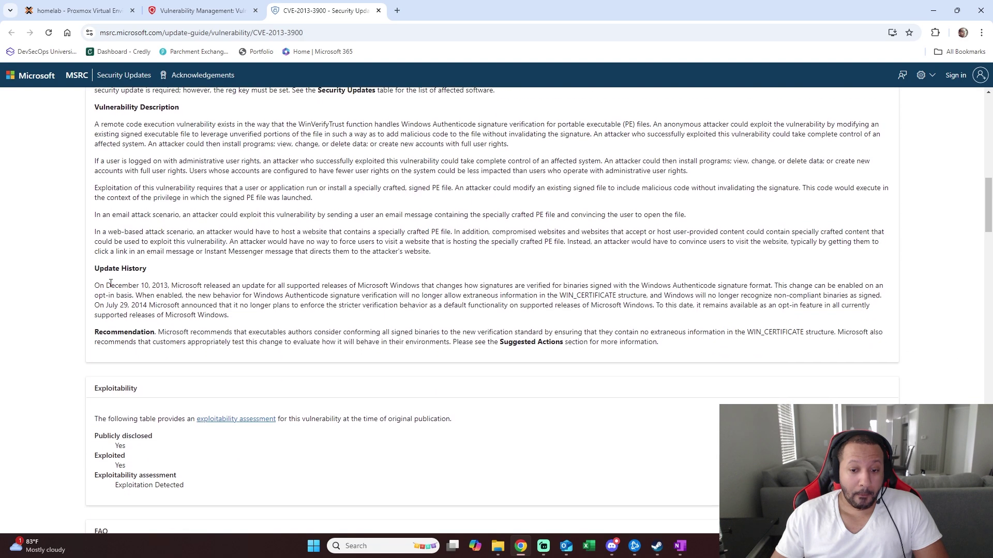
{"action": "scroll", "coordinate": [110, 284], "scroll_direction": "down", "scroll_amount": 1}
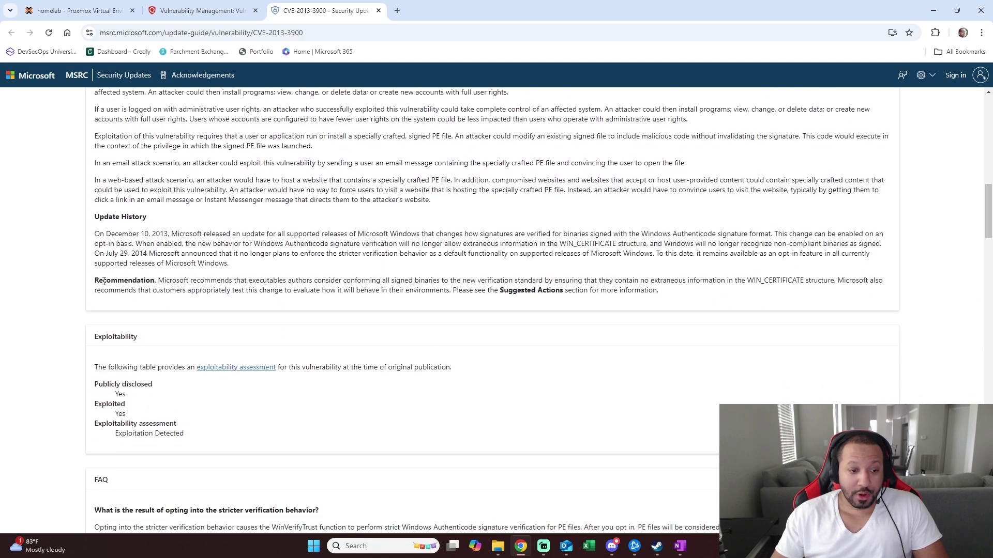
{"action": "left_click_drag", "start_coordinate": [102, 283], "coordinate": [154, 284]}
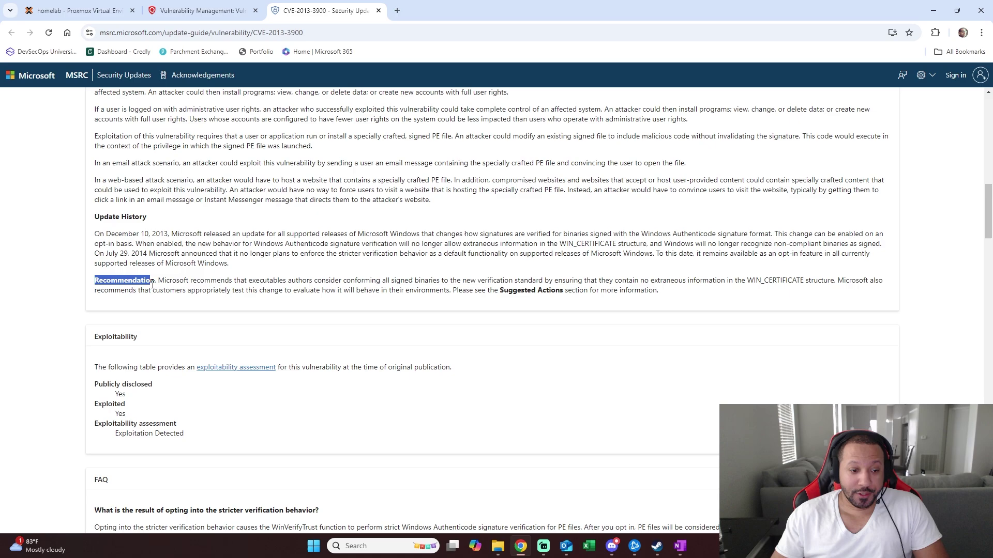
{"action": "left_click", "coordinate": [164, 283]}
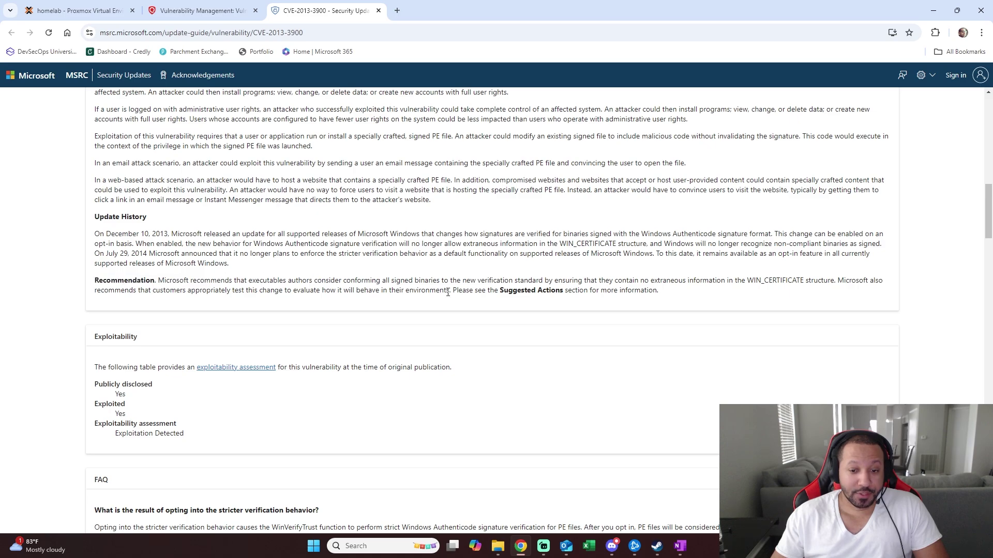
{"action": "left_click_drag", "start_coordinate": [512, 290], "coordinate": [574, 290]}
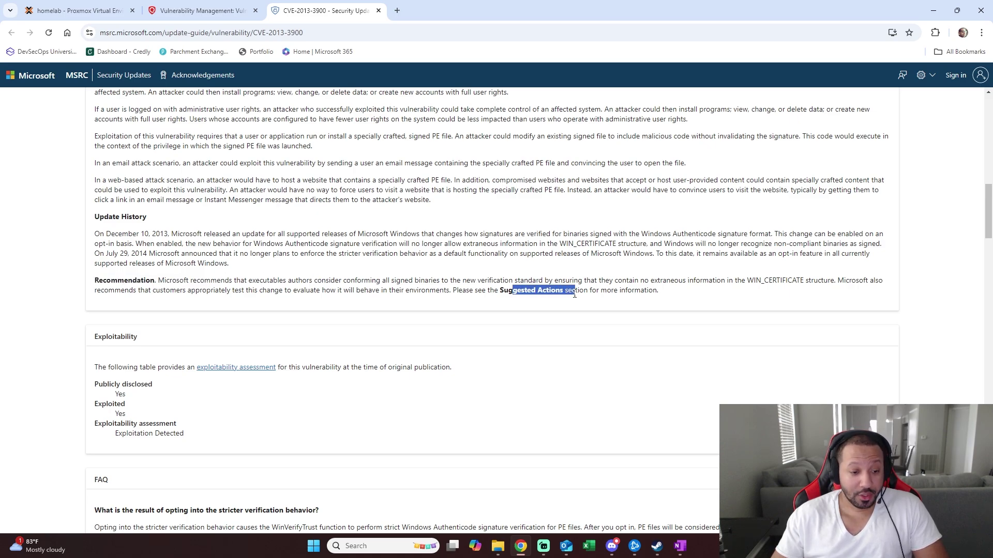
{"action": "scroll", "coordinate": [479, 366], "scroll_direction": "down", "scroll_amount": 10}
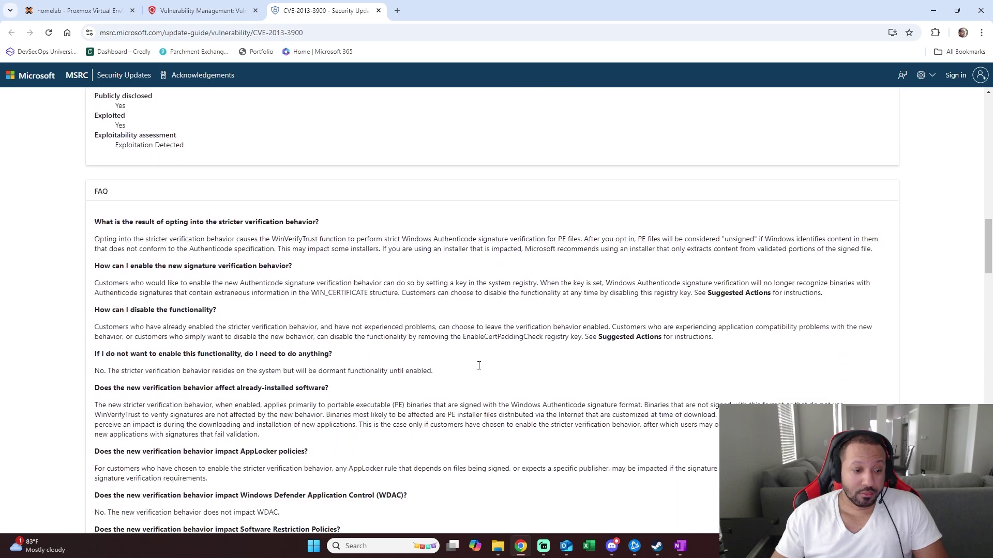
- Read the Suggested Actions advice on Authenticode-signed binaries and executable authors
{"action": "scroll", "coordinate": [479, 366], "scroll_direction": "down", "scroll_amount": 7}
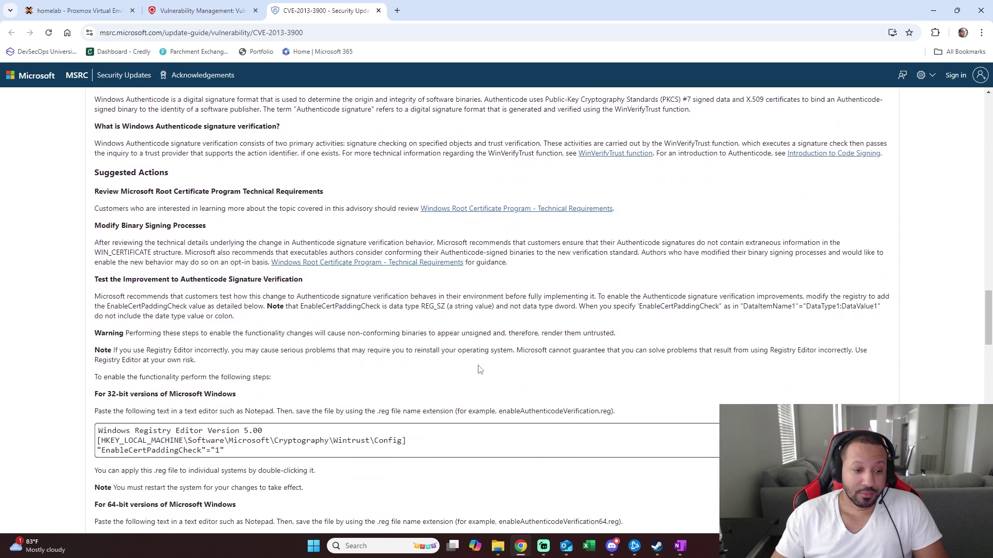
{"action": "scroll", "coordinate": [98, 271], "scroll_direction": "up", "scroll_amount": 2}
{"action": "left_click_drag", "start_coordinate": [97, 271], "coordinate": [221, 282]}
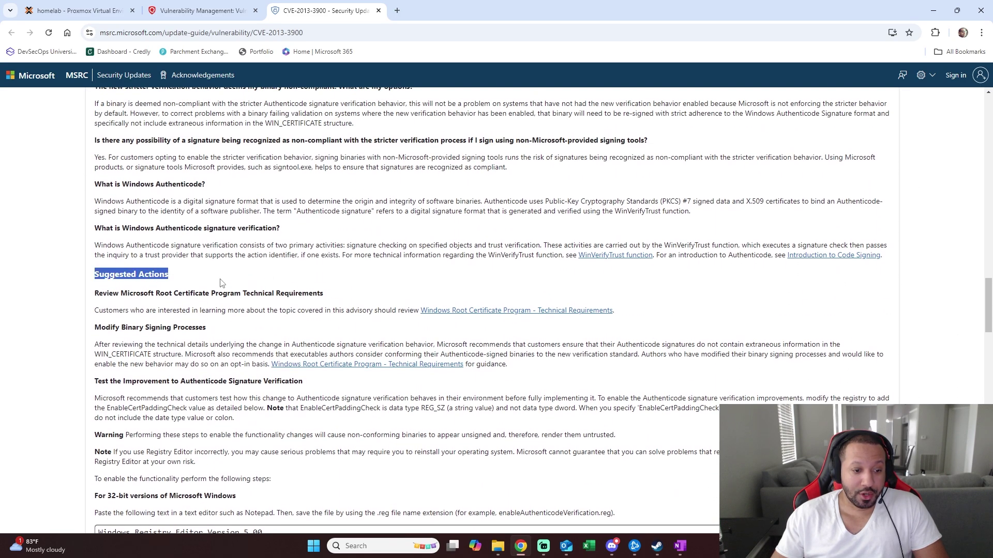
{"action": "left_click", "coordinate": [220, 282]}
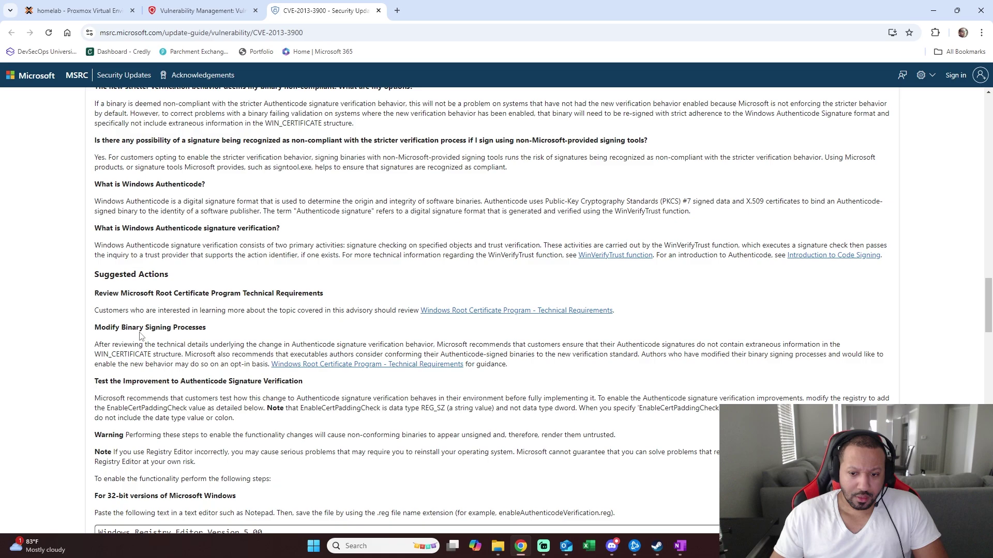
{"action": "left_click_drag", "start_coordinate": [102, 345], "coordinate": [118, 345]}
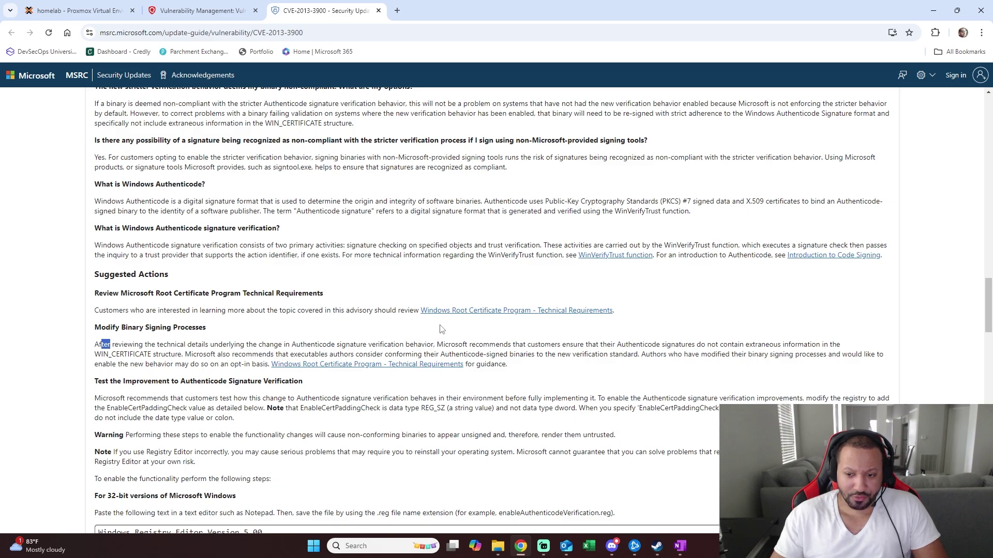
{"action": "left_click", "coordinate": [160, 345]}
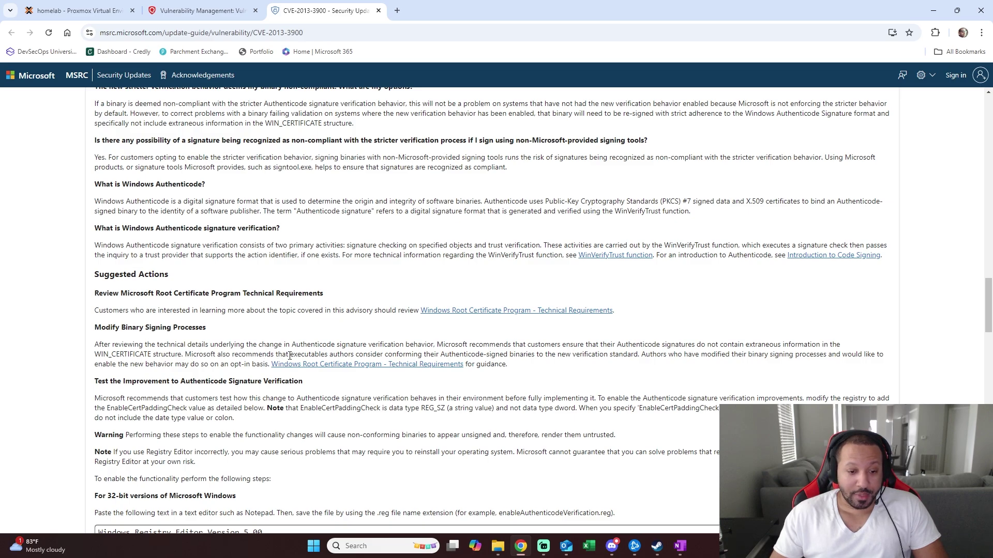
{"action": "left_click_drag", "start_coordinate": [289, 355], "coordinate": [352, 357]}
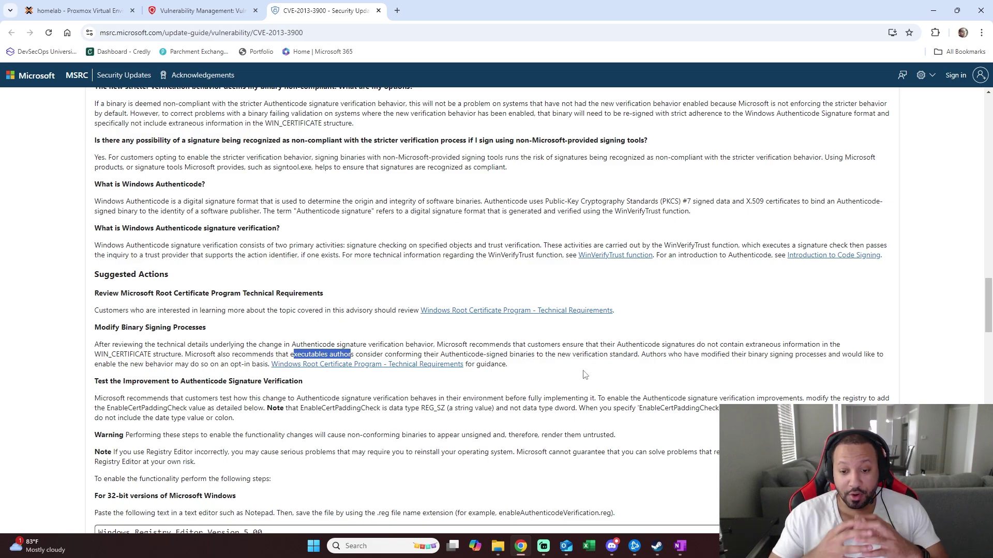
{"action": "left_click", "coordinate": [364, 348]}
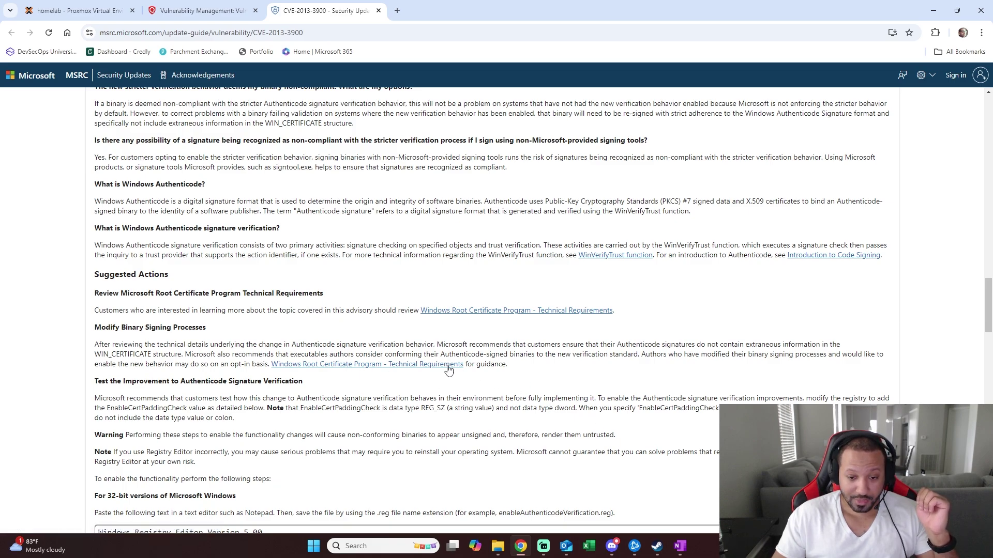
{"action": "left_click_drag", "start_coordinate": [441, 354], "coordinate": [515, 358]}
{"action": "left_click", "coordinate": [516, 358]}
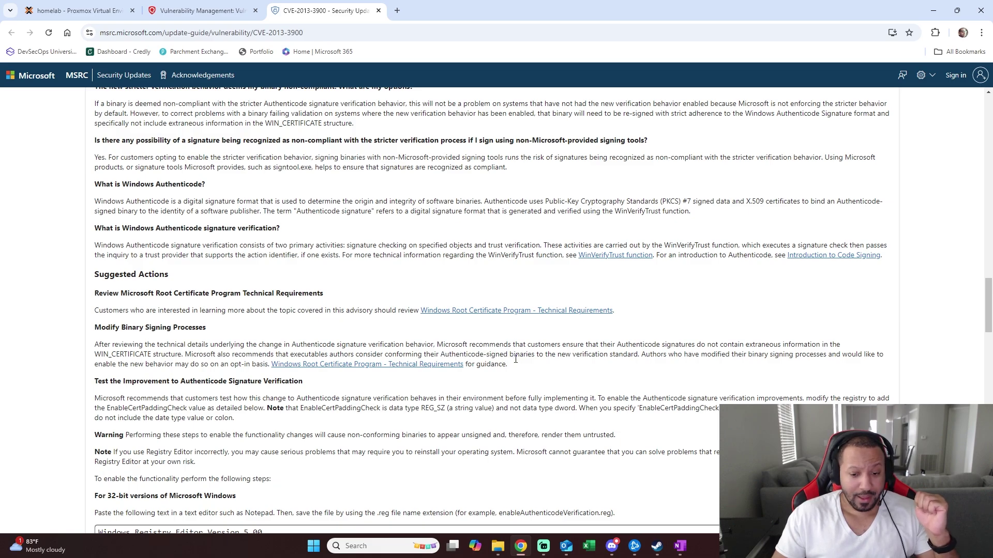
{"action": "left_click_drag", "start_coordinate": [443, 354], "coordinate": [490, 357]}
{"action": "left_click", "coordinate": [514, 366]}
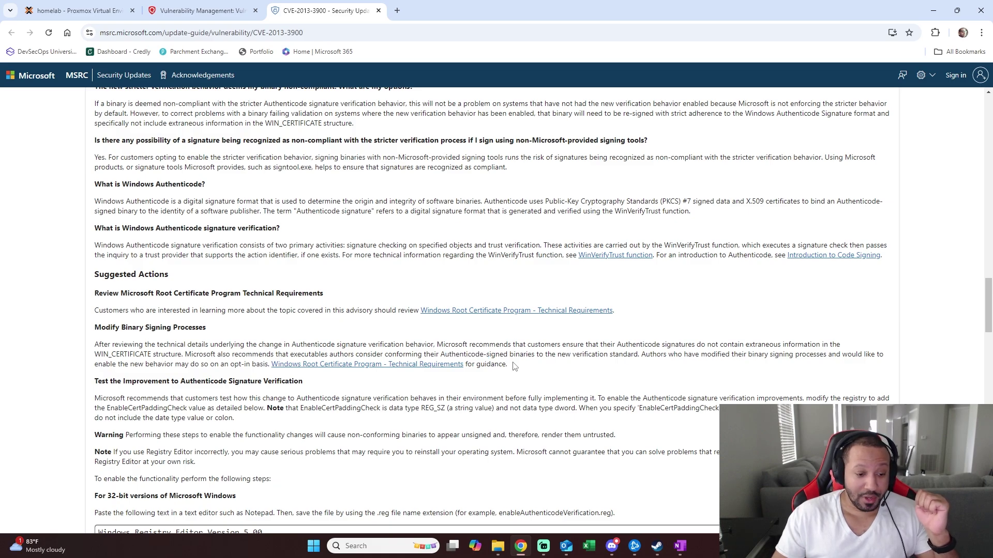
- Scroll through the rest of the CVE-2013-3900 page and close its tab
{"action": "scroll", "coordinate": [514, 366], "scroll_direction": "down", "scroll_amount": 2}
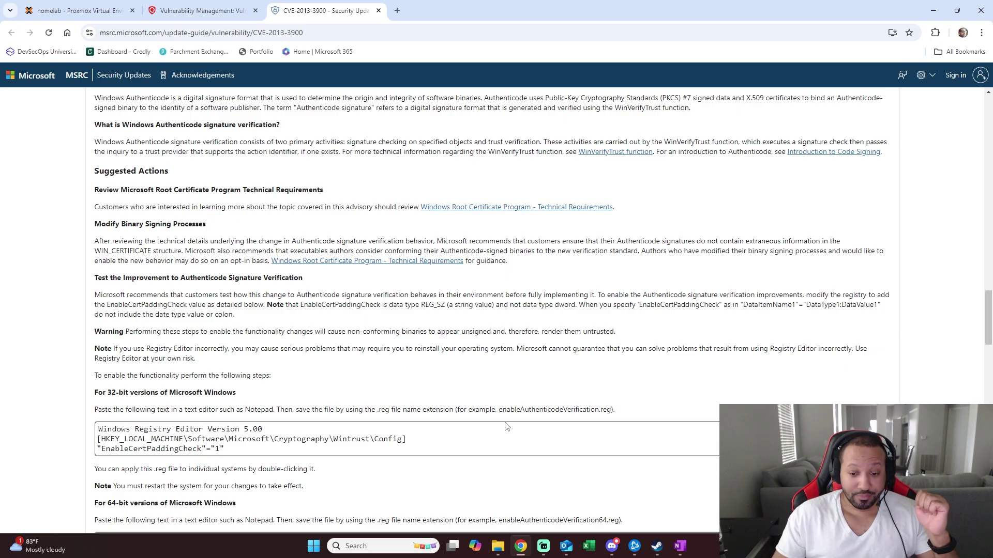
{"action": "scroll", "coordinate": [507, 426], "scroll_direction": "down", "scroll_amount": 3}
{"action": "scroll", "coordinate": [507, 427], "scroll_direction": "up", "scroll_amount": 12}
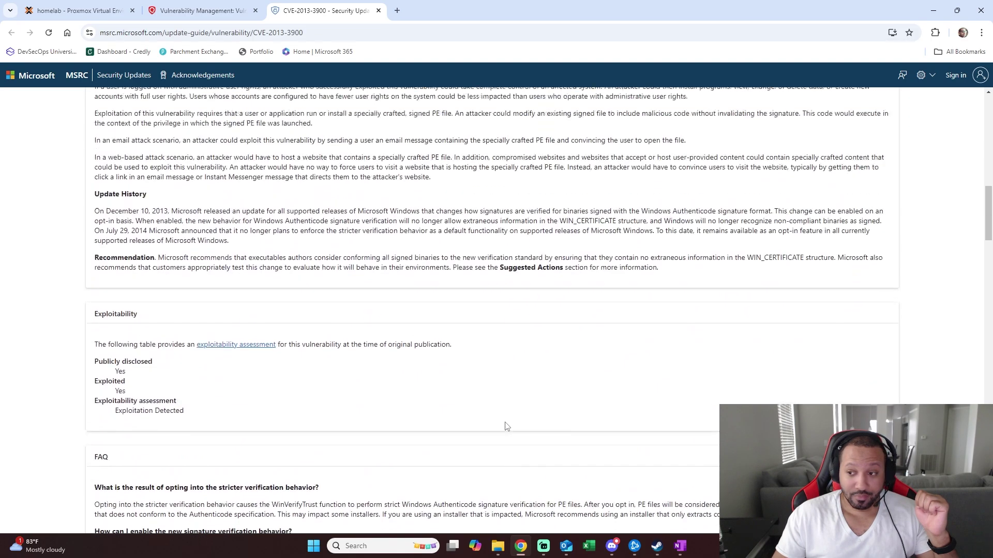
{"action": "scroll", "coordinate": [507, 427], "scroll_direction": "up", "scroll_amount": 15}
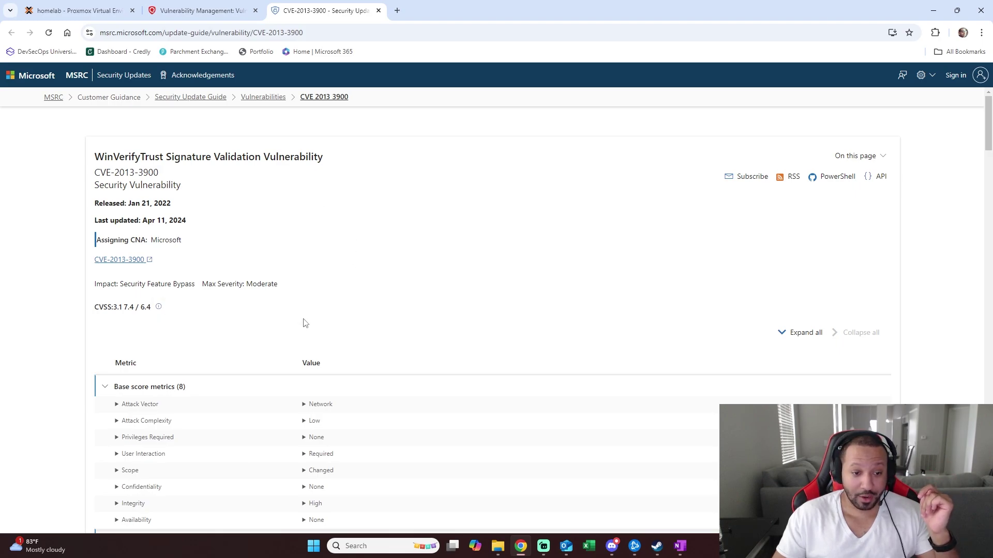
{"action": "scroll", "coordinate": [304, 322], "scroll_direction": "down", "scroll_amount": 3}
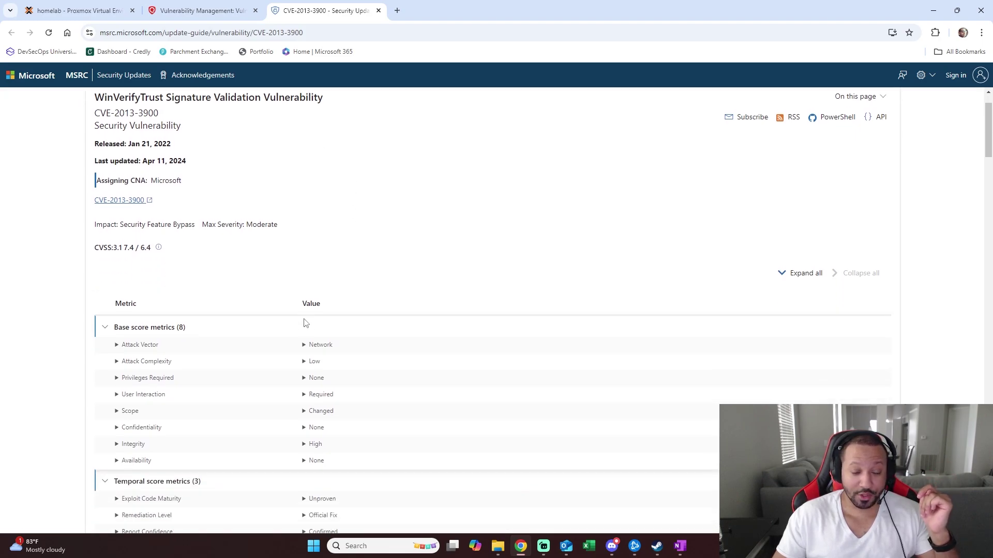
{"action": "left_click", "coordinate": [379, 10]}
- Go back to the dc01 vulnerability list and scroll down it
{"action": "left_click", "coordinate": [13, 102]}
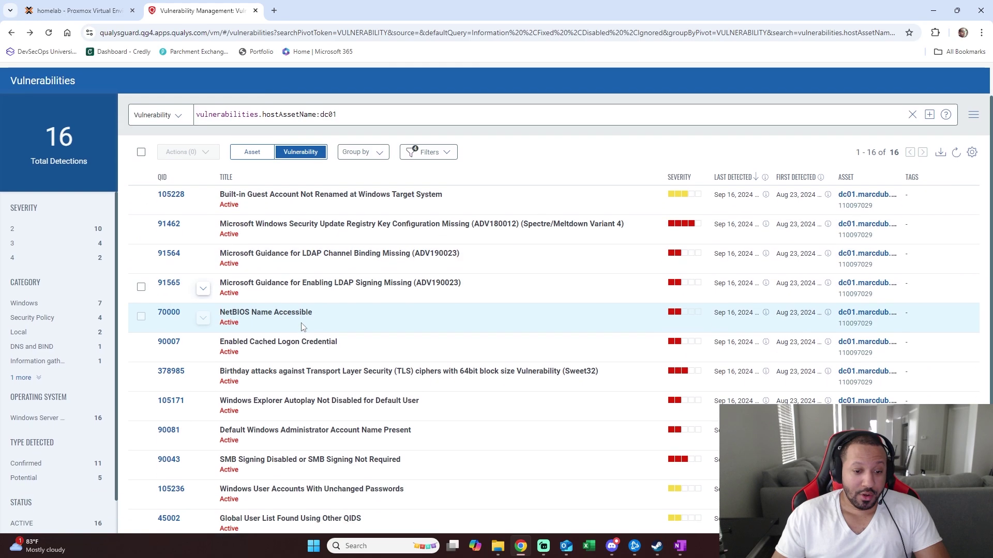
{"action": "scroll", "coordinate": [335, 357], "scroll_direction": "down", "scroll_amount": 3}
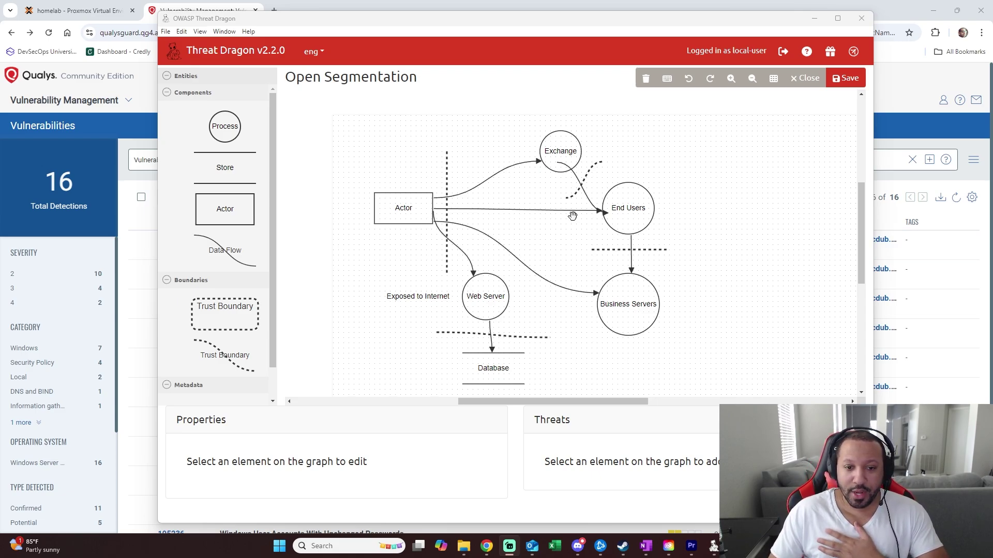
- Shift the Threat Dragon window and select the Actor element in the Open Segmentation diagram
{"action": "left_click_drag", "start_coordinate": [446, 18], "coordinate": [423, 18]}
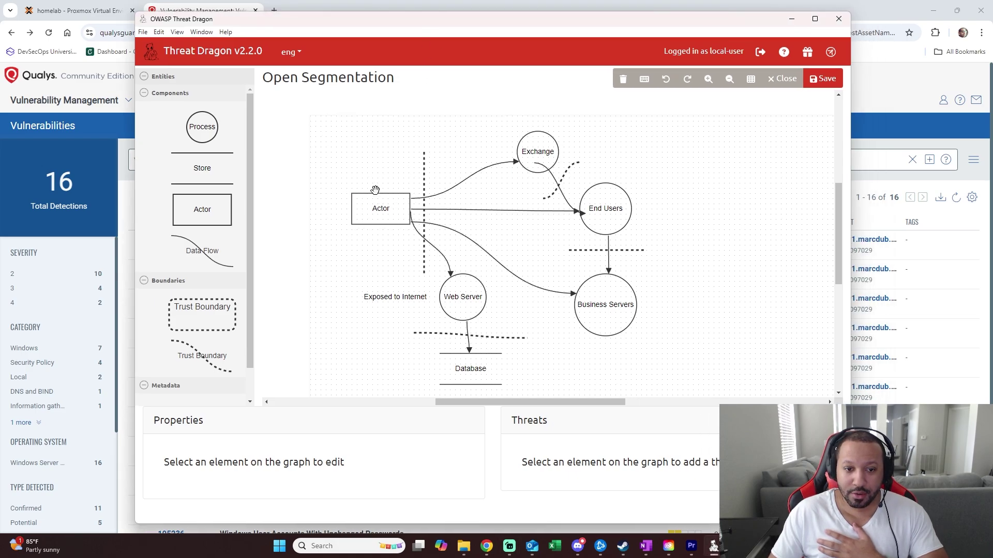
{"action": "left_click", "coordinate": [378, 218]}
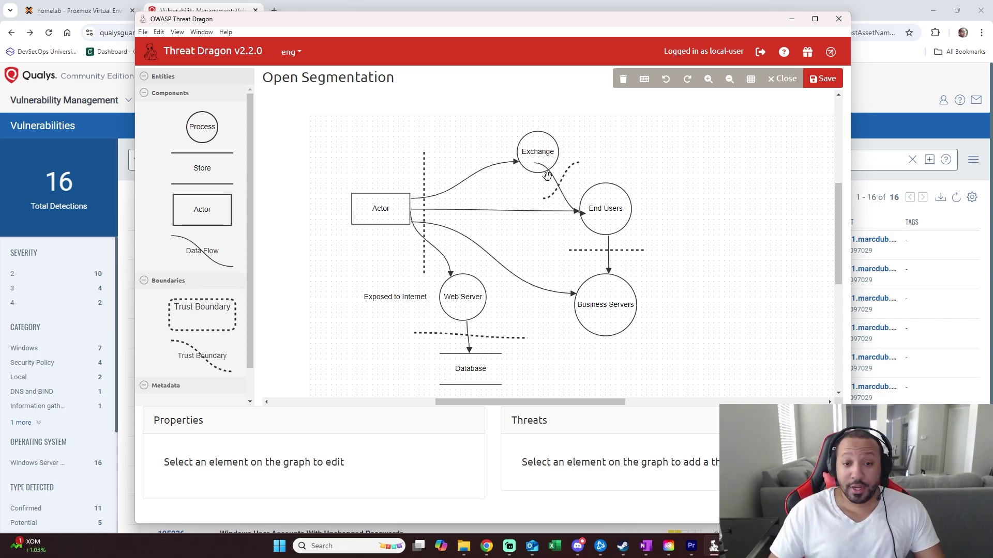
{"action": "left_click_drag", "start_coordinate": [491, 23], "coordinate": [517, 23]}
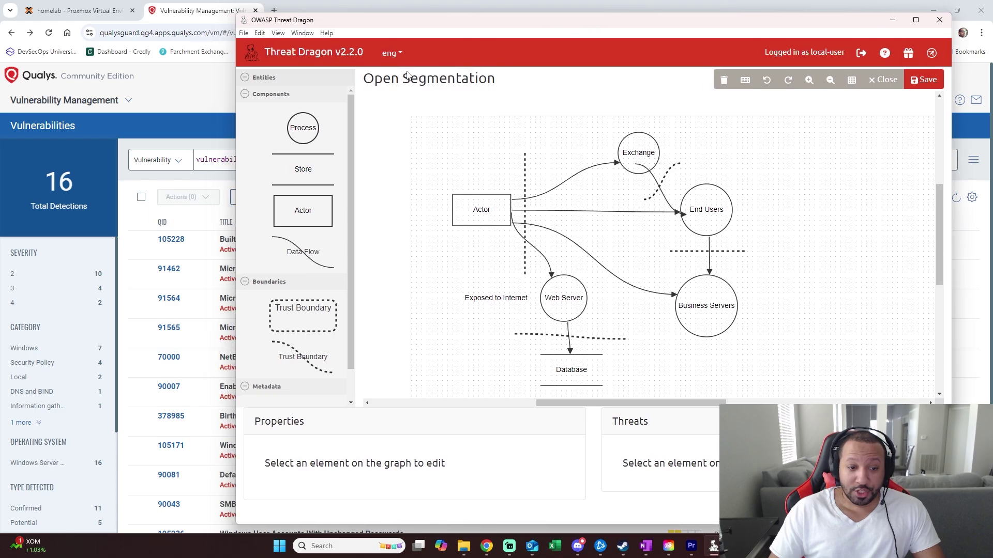
- Tick dc01 findings QID 105228 (guest account) and QID 90081 (default administrator name), then return to Threat Dragon
{"action": "left_click", "coordinate": [422, 5]}
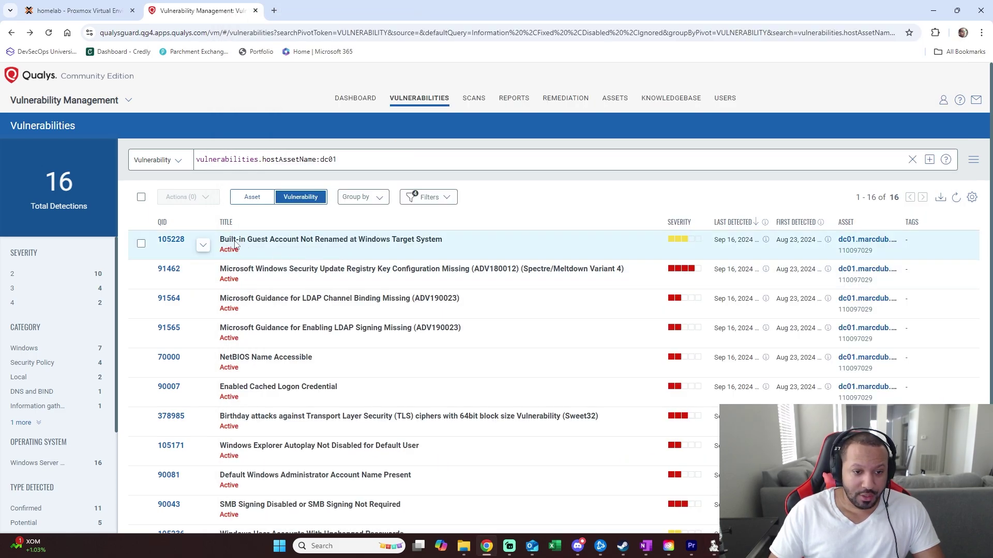
{"action": "left_click_drag", "start_coordinate": [224, 242], "coordinate": [319, 247]}
{"action": "left_click", "coordinate": [319, 246]}
{"action": "scroll", "coordinate": [310, 271], "scroll_direction": "down", "scroll_amount": 1}
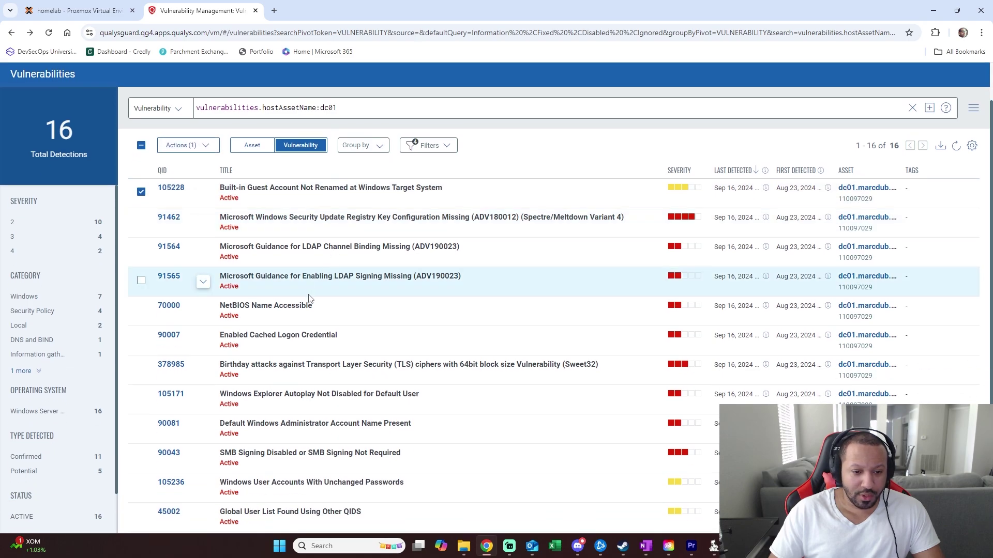
{"action": "left_click_drag", "start_coordinate": [224, 424], "coordinate": [328, 425]}
{"action": "left_click", "coordinate": [328, 424]}
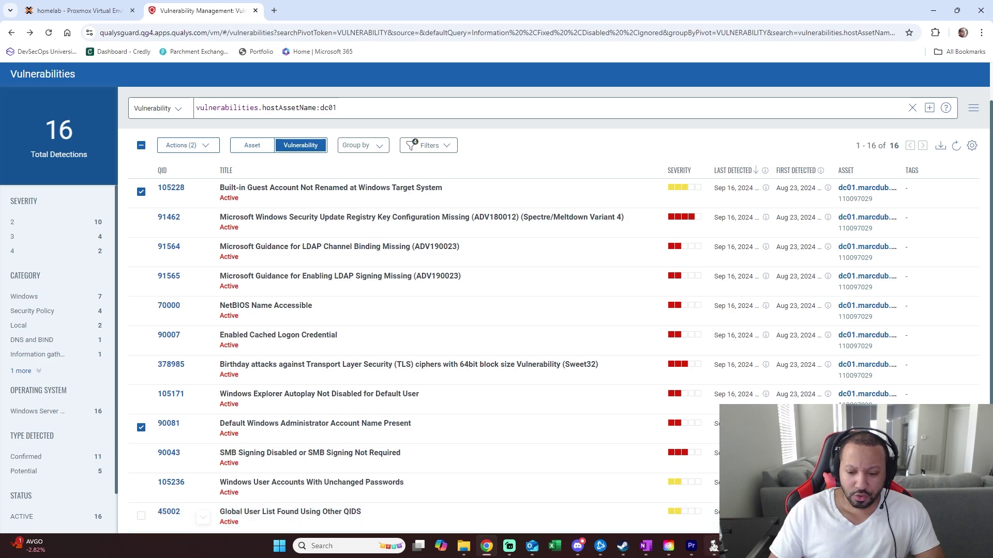
{"action": "mouse_move", "coordinate": [714, 548]}
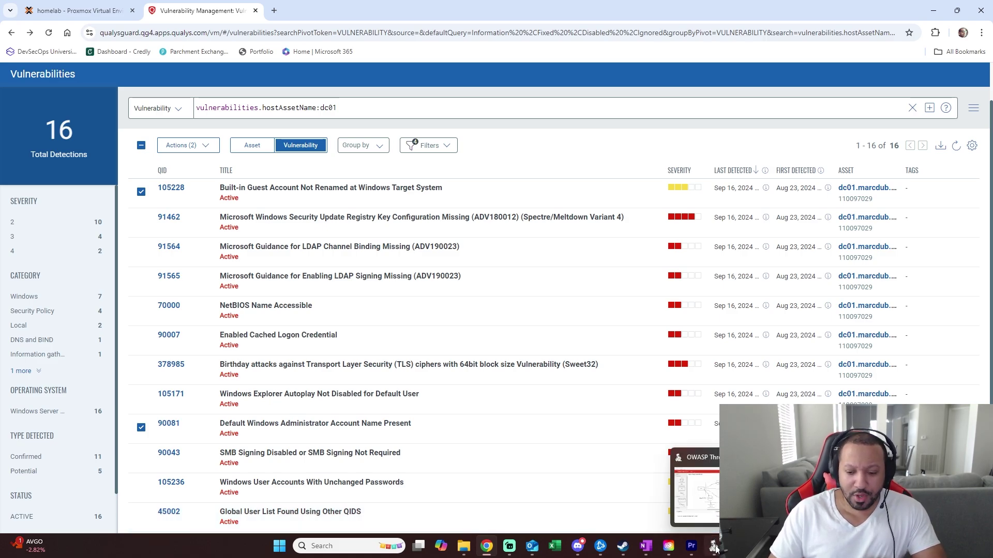
{"action": "left_click", "coordinate": [714, 547]}
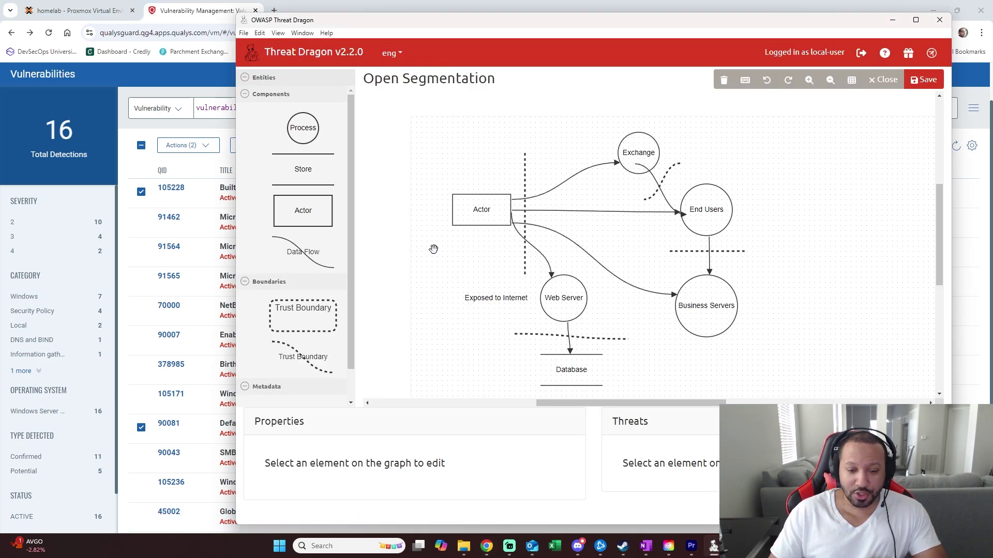
{"action": "left_click", "coordinate": [473, 223]}
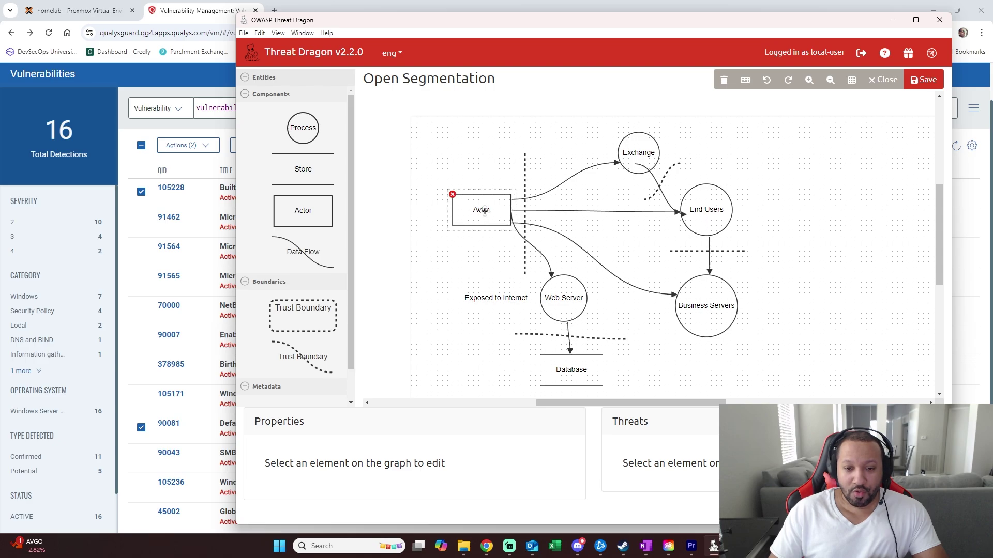
{"action": "left_click_drag", "start_coordinate": [602, 31], "coordinate": [592, 31]}
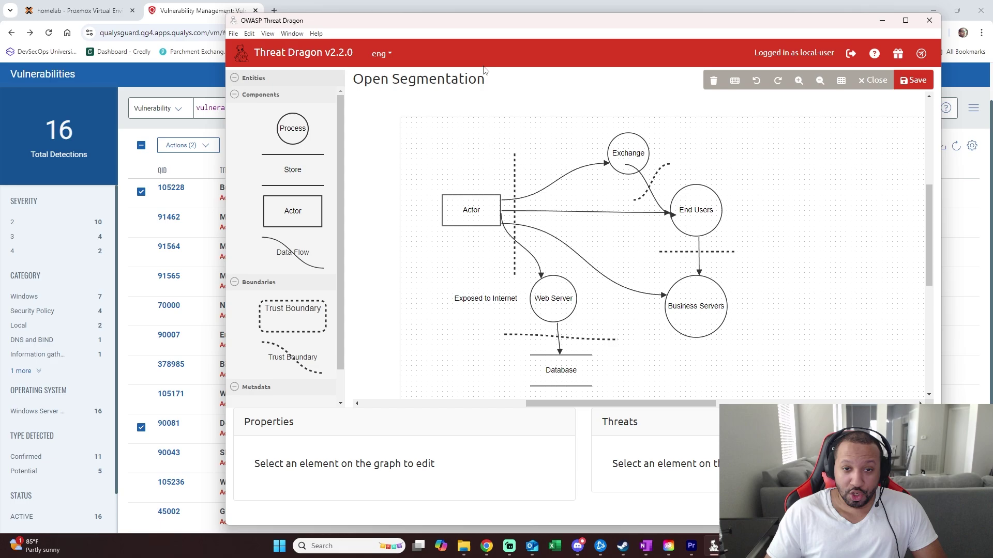
{"action": "left_click_drag", "start_coordinate": [495, 27], "coordinate": [493, 34]}
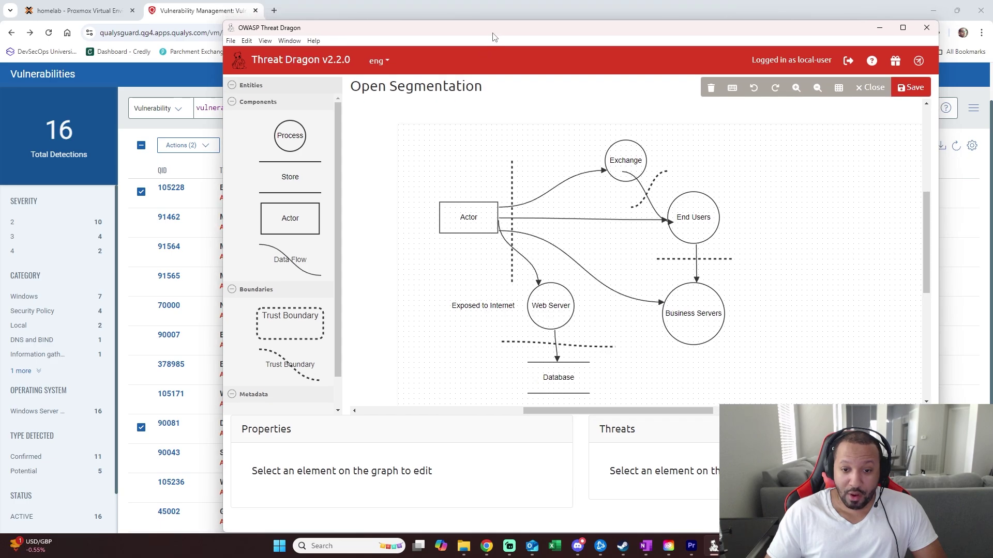
- Select and then deselect the Exchange-to-End Users data flow in the Open Segmentation diagram
{"action": "left_click", "coordinate": [647, 205]}
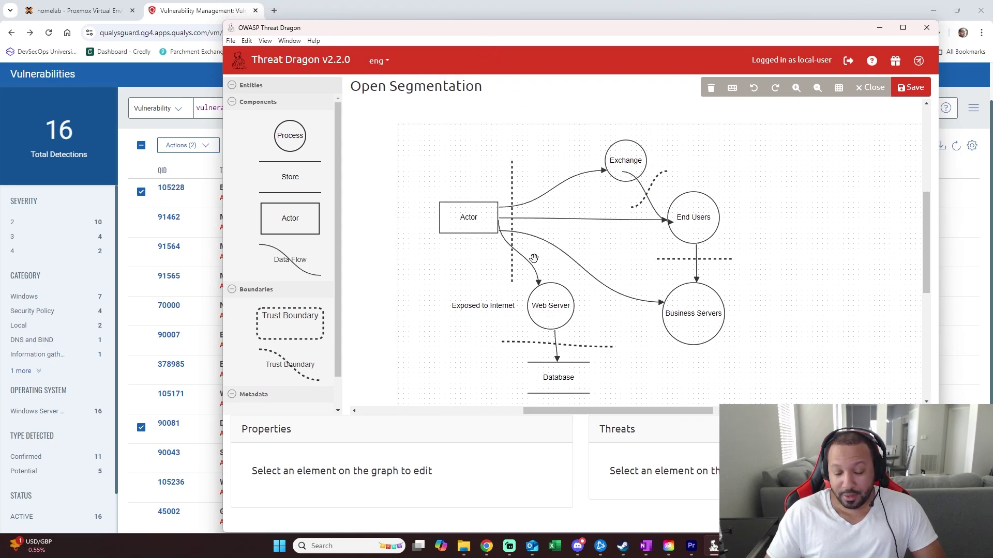
{"action": "left_click", "coordinate": [452, 235]}
{"action": "mouse_move", "coordinate": [467, 224]}
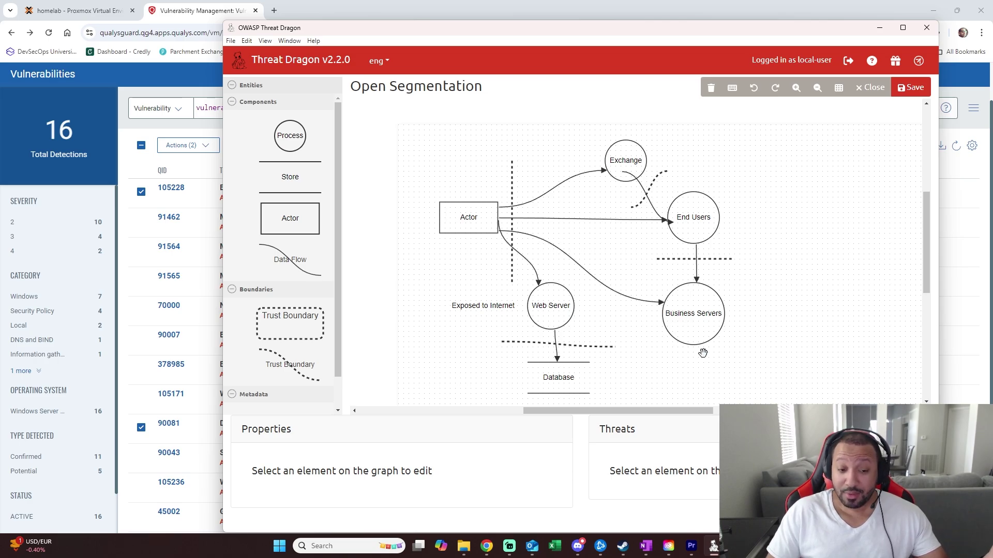
{"action": "mouse_move", "coordinate": [706, 341]}
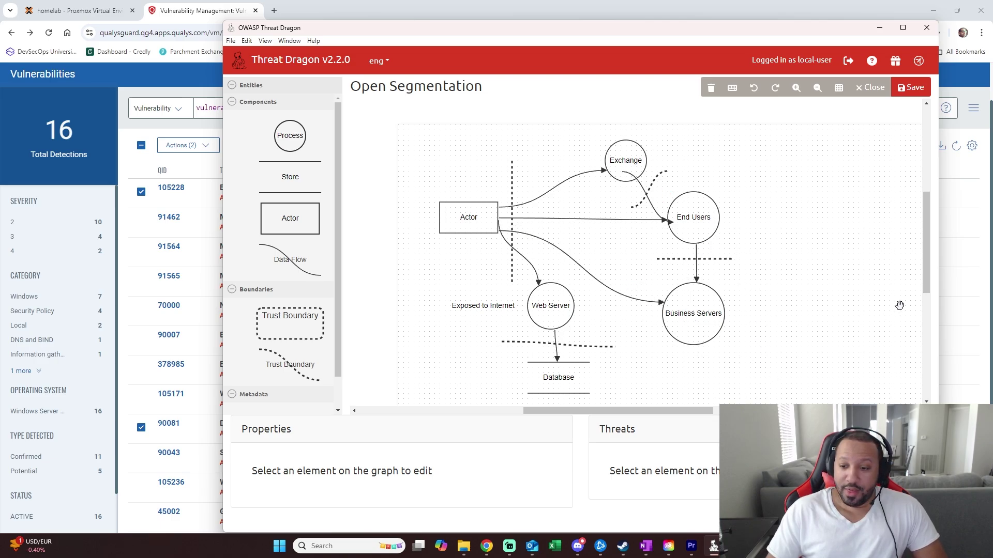
- Scroll the Threat Dragon canvas up, then bring the Qualys 16-detection dc01 list forward
{"action": "left_click_drag", "start_coordinate": [926, 267], "coordinate": [930, 285]}
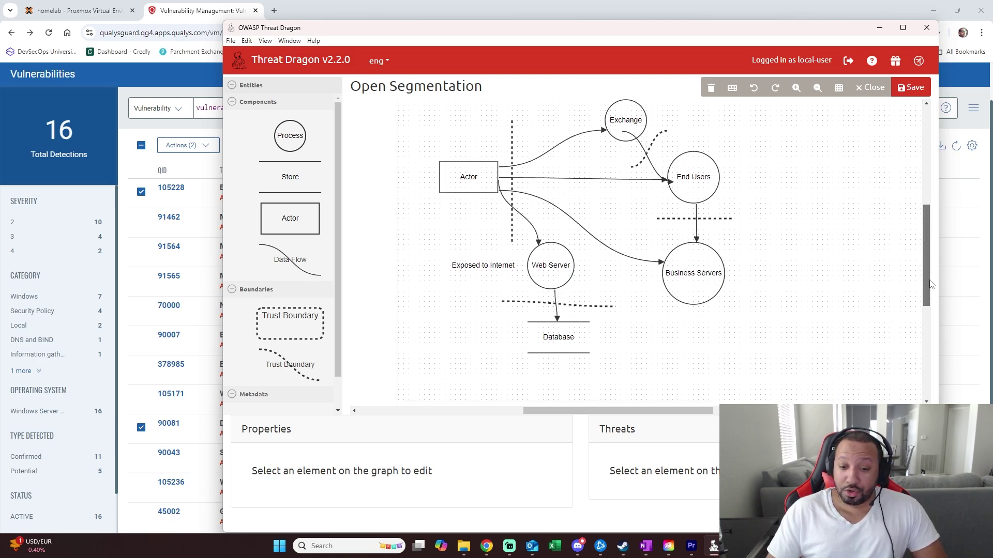
{"action": "scroll", "coordinate": [926, 279], "scroll_direction": "up", "scroll_amount": 1}
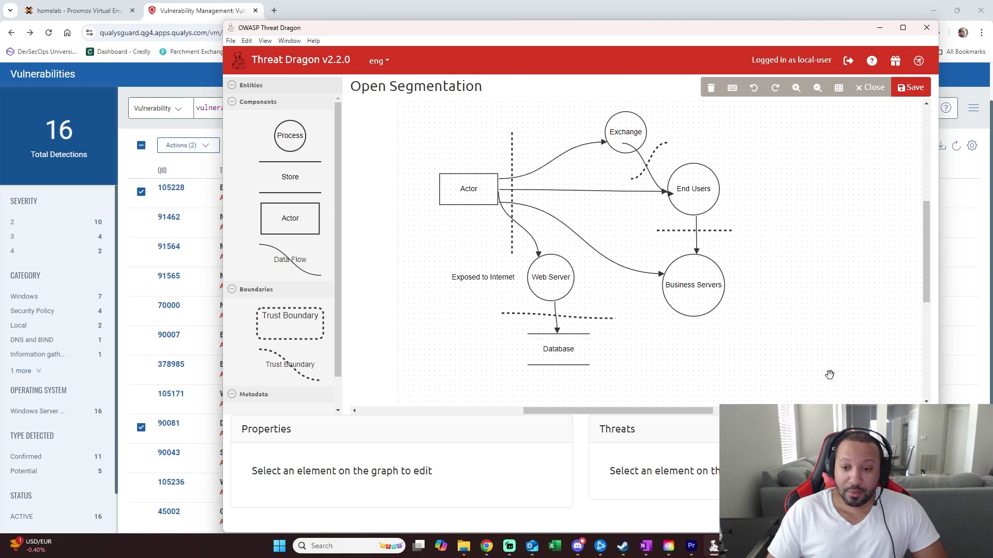
{"action": "scroll", "coordinate": [827, 280], "scroll_direction": "up", "scroll_amount": 5}
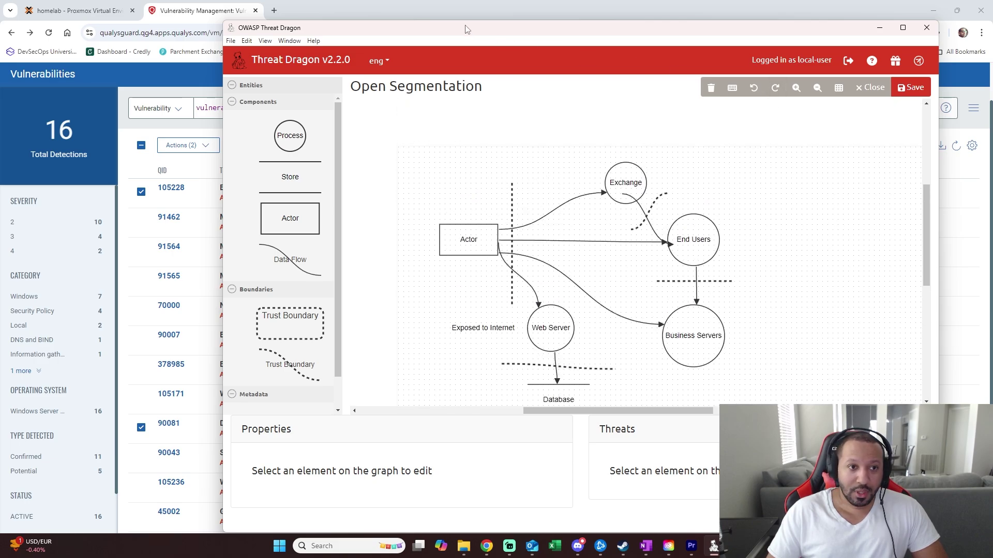
{"action": "left_click", "coordinate": [406, 10]}
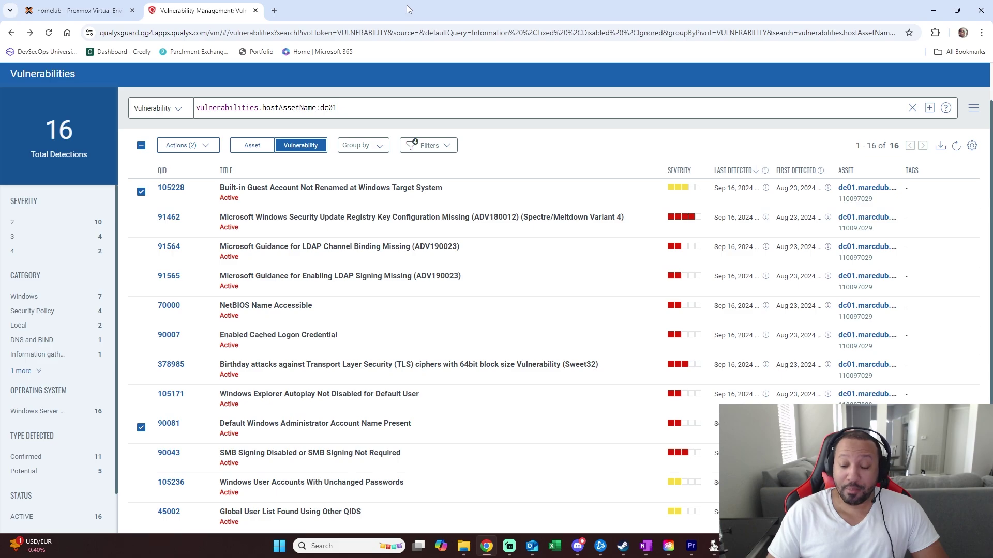